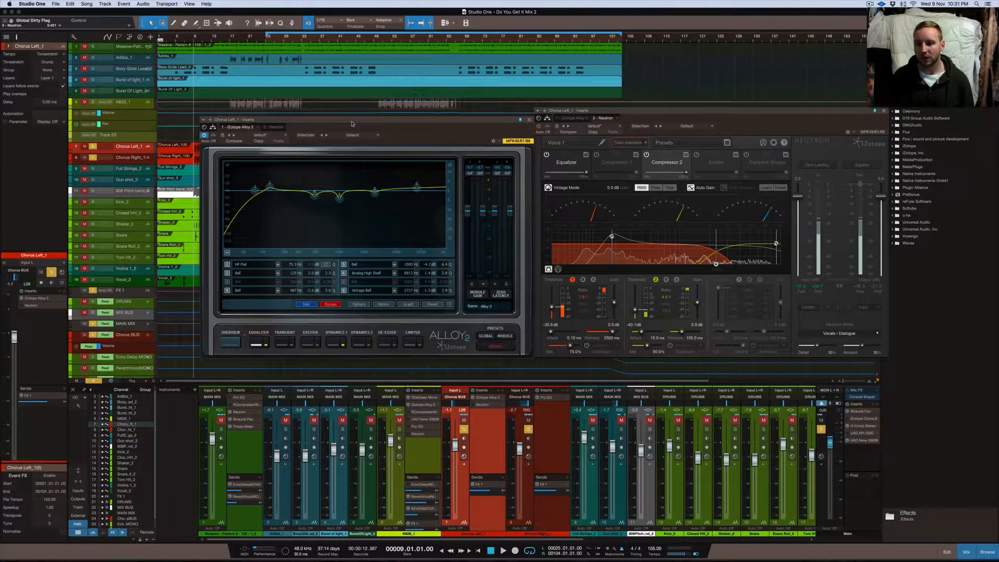
Examine Neutron's Equalizer module on Chorus Left_1 alongside Alloy 2's equalizer, and check the Track Assistant's mode and preset options
left_click(686, 113)
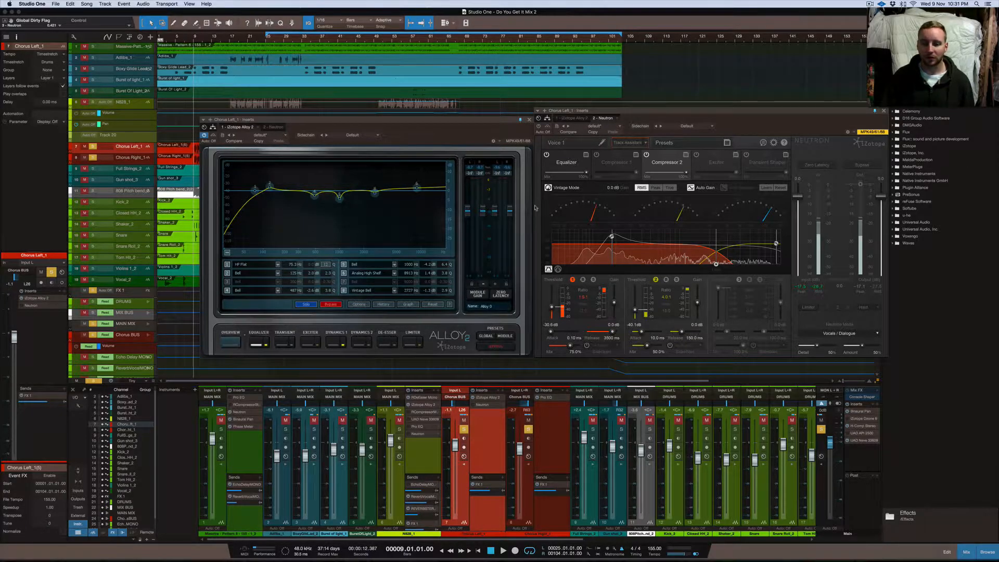
left_click(391, 122)
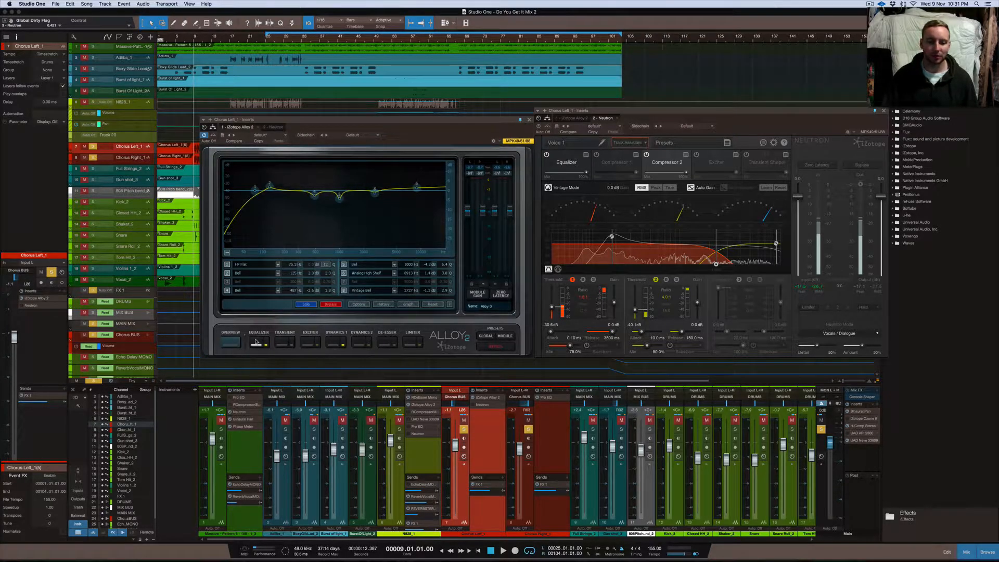
left_click(566, 162)
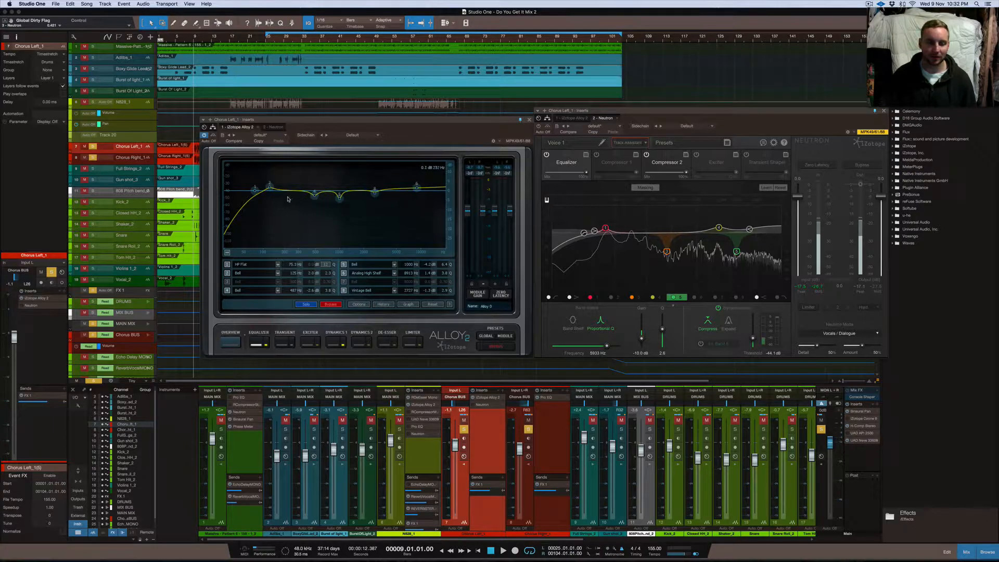
left_click(645, 144)
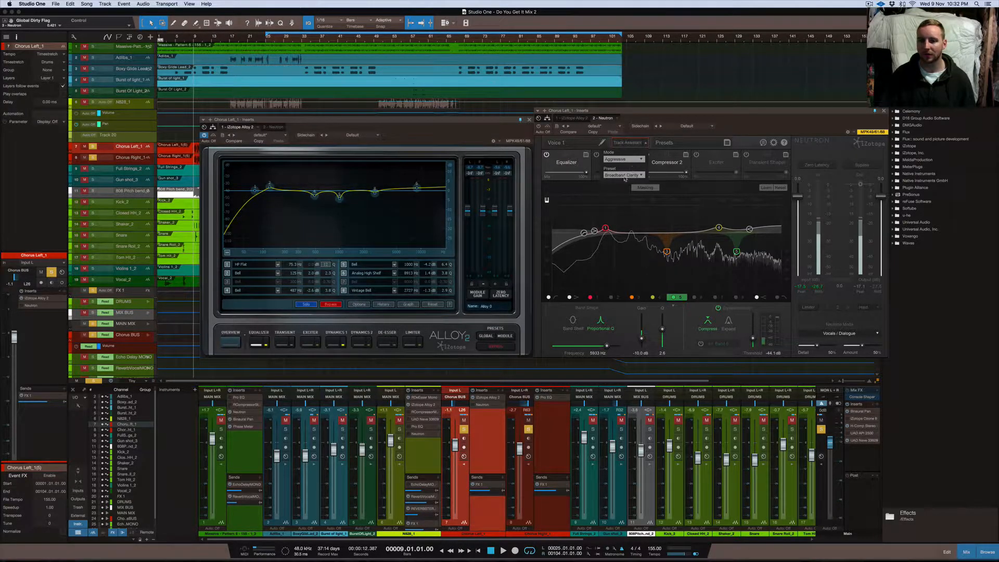
left_click(647, 144)
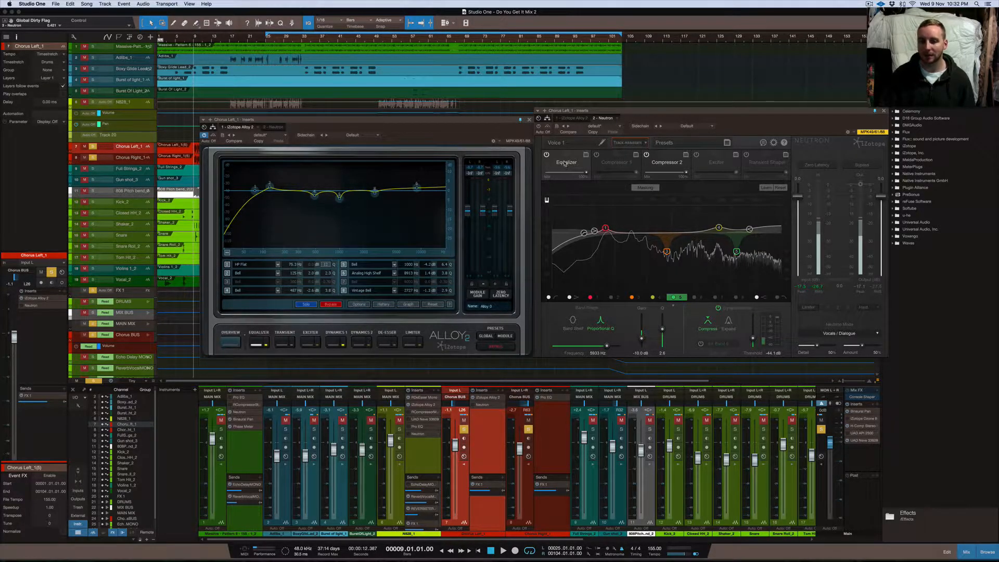
Review Neutron's two compressor modules, toggling Compressor 1's bypass on and off, and return to Compressor 2
left_click(665, 162)
left_click(613, 162)
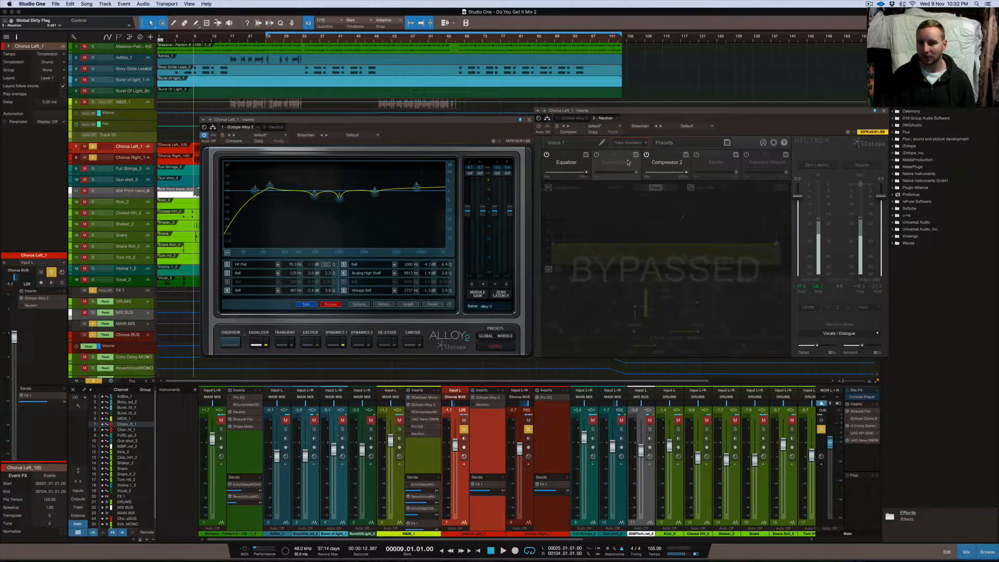
left_click(596, 155)
left_click(596, 155)
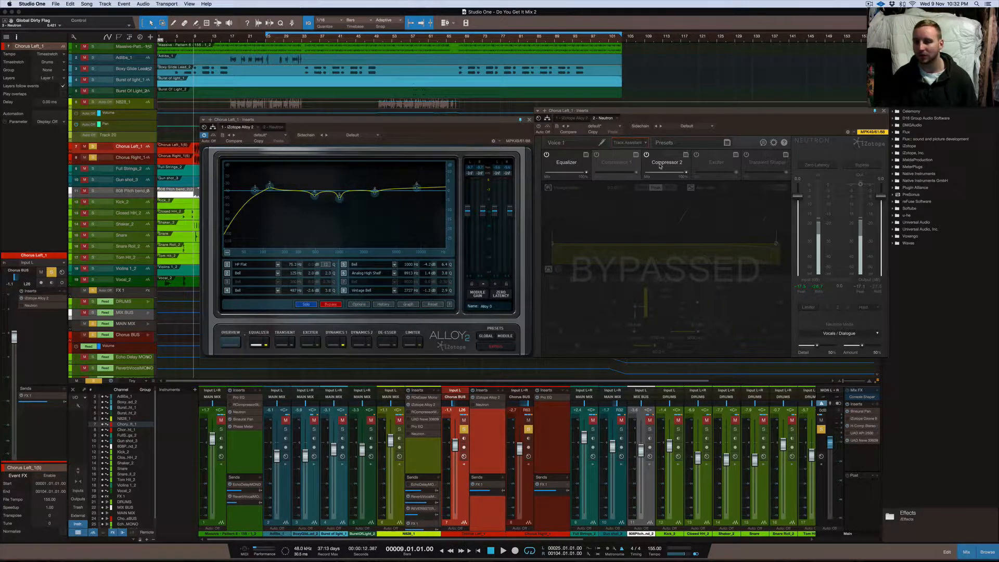
left_click(660, 164)
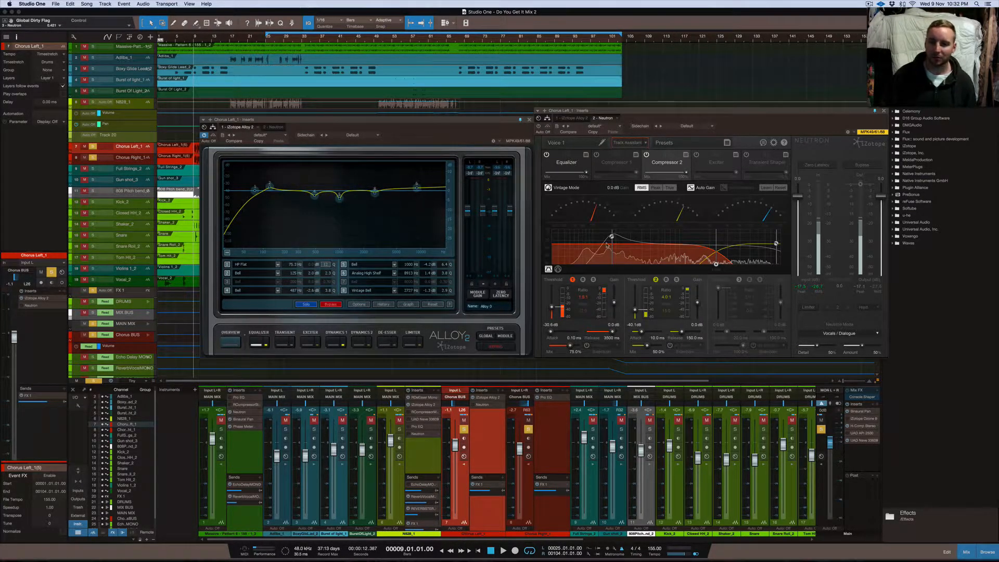
Compare Alloy 2's Dynamics 1 module with Neutron's Compressor 1, enabling Compressor 1 temporarily, and return to Neutron's Compressor 2
left_click(330, 344)
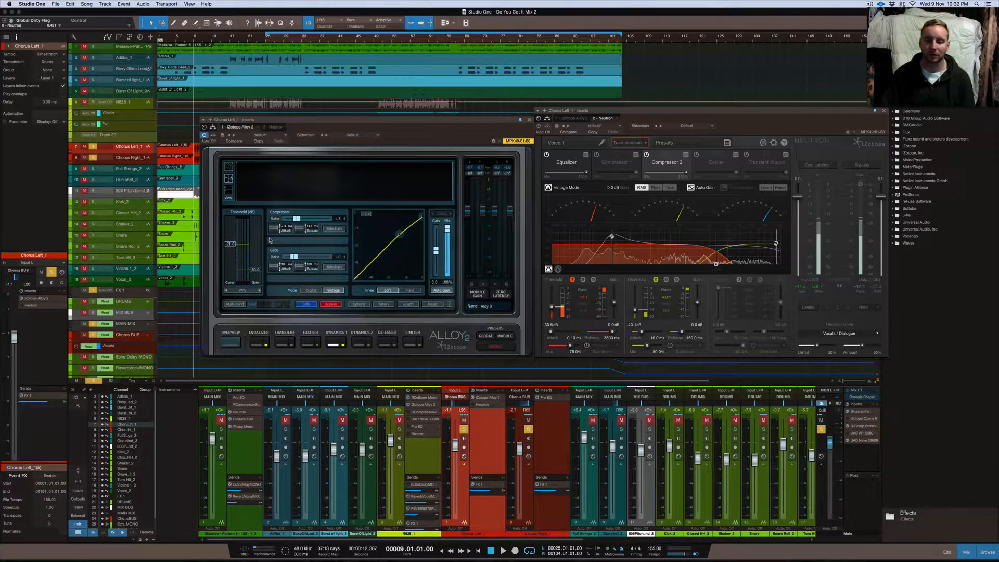
left_click(619, 161)
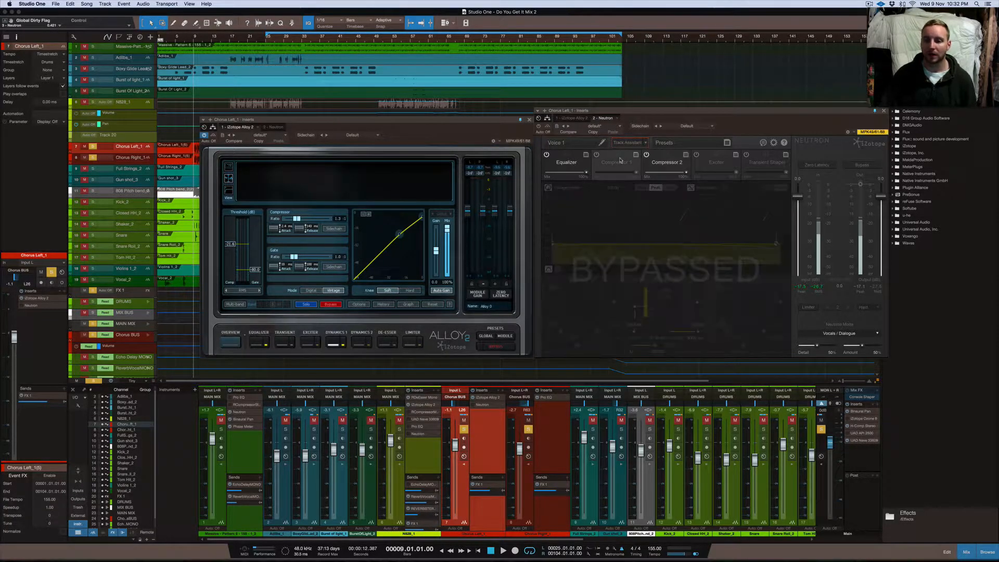
left_click(596, 154)
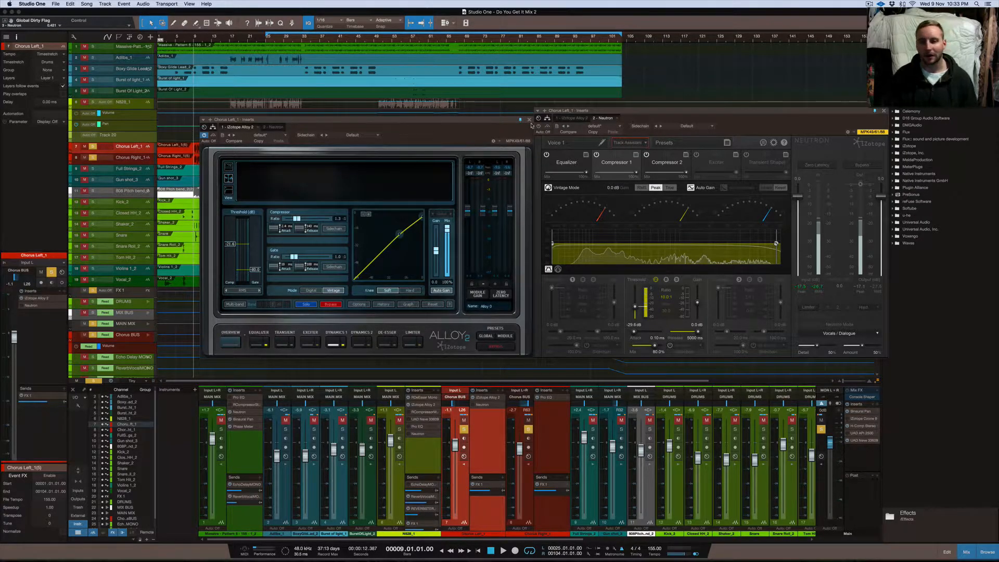
left_click(596, 155)
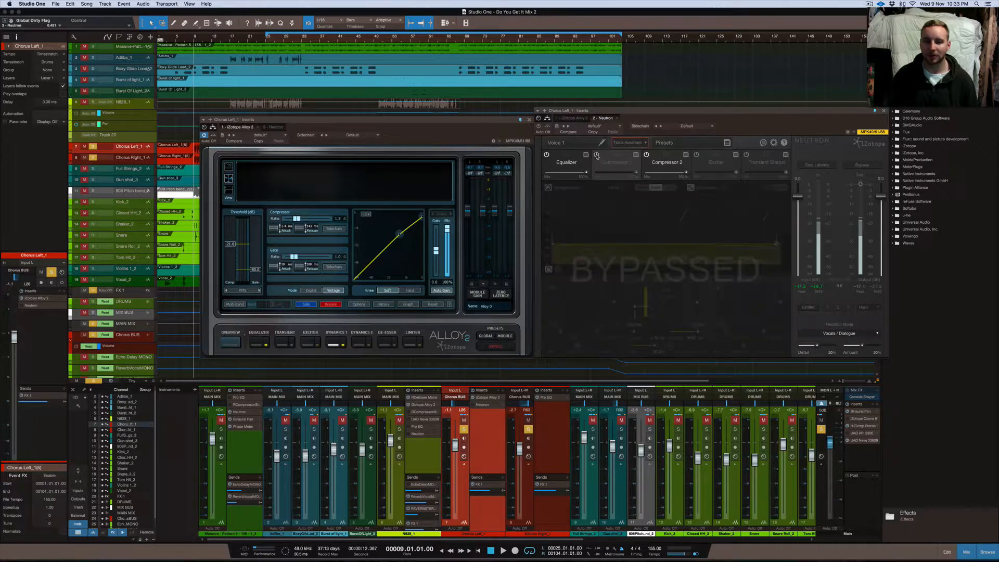
left_click(567, 163)
left_click(662, 162)
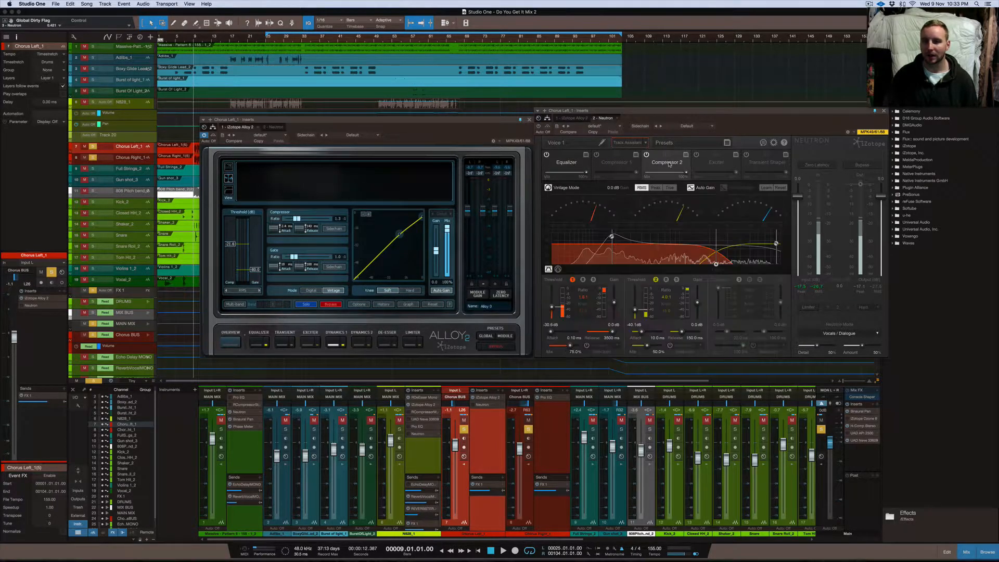
Examine Alloy 2's Dynamics 2 module and its signal flow graph, then close the graph
left_click(357, 343)
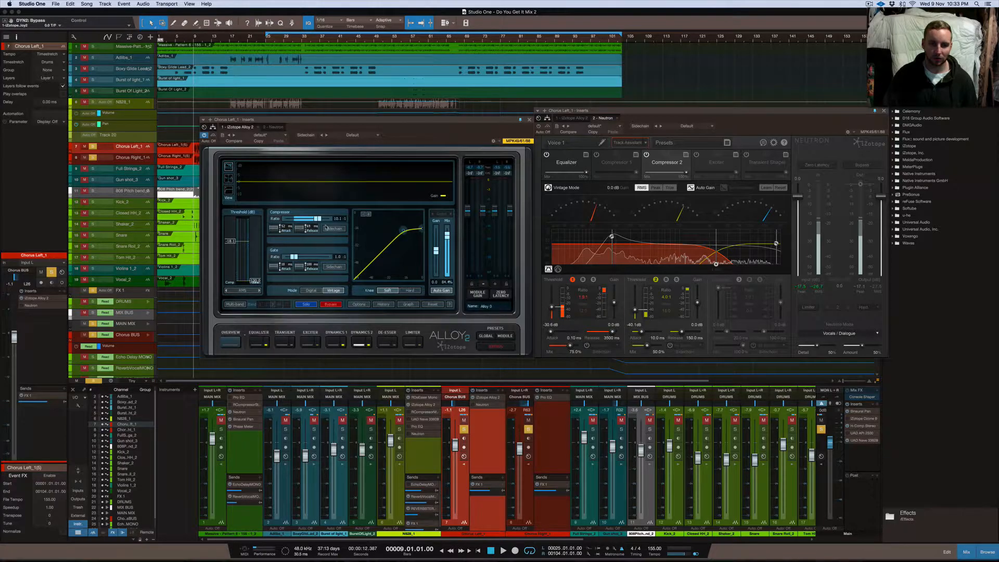
left_click(370, 345)
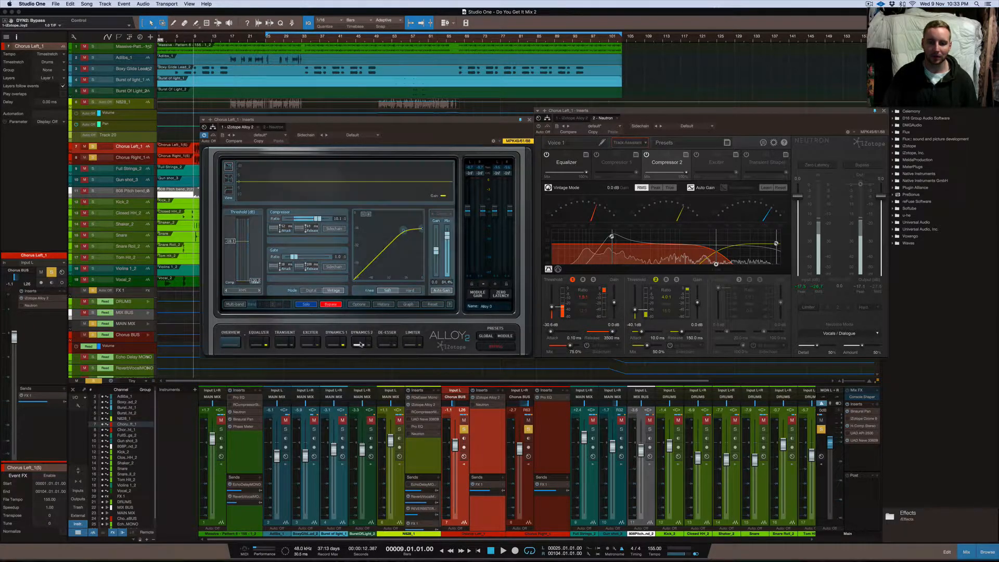
left_click(408, 304)
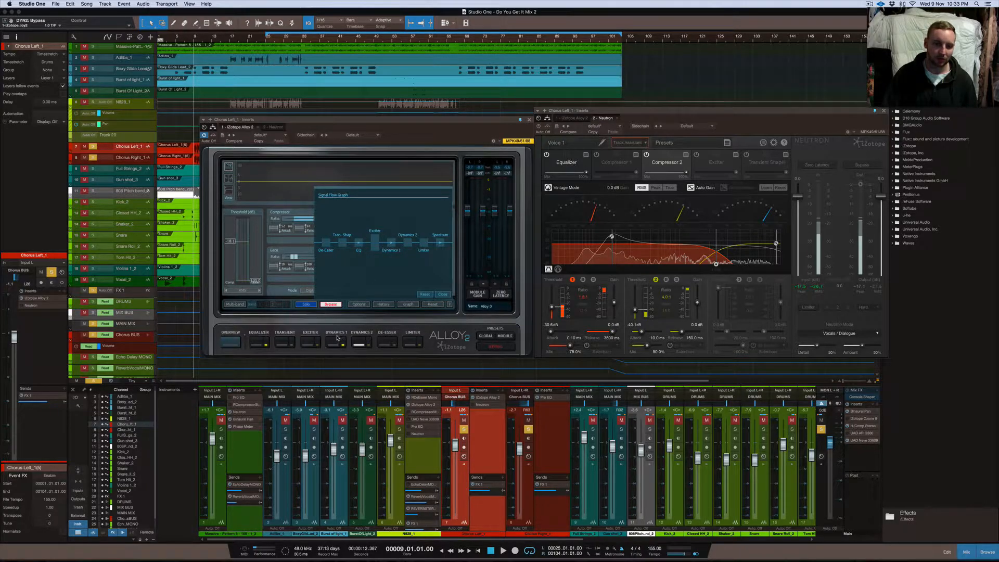
left_click(443, 294)
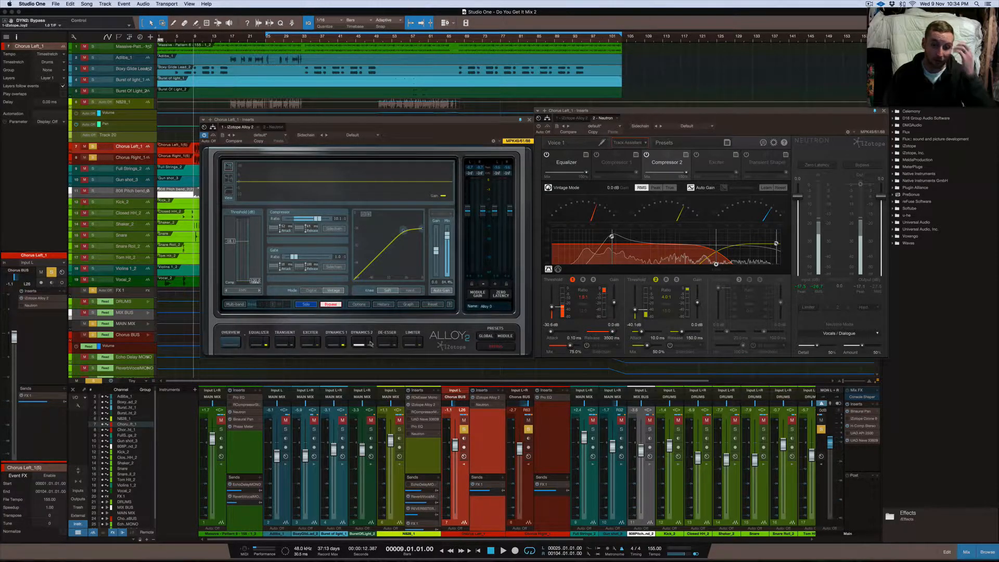
Review Neutron's Equalizer and Compressor 2 modules, leaving the Equalizer displayed
left_click(572, 162)
left_click(666, 164)
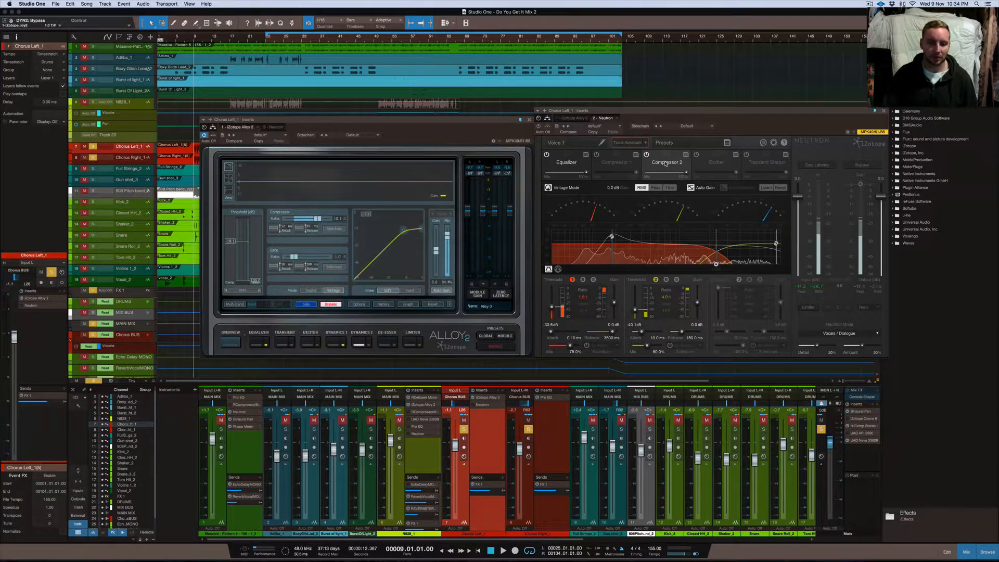
left_click(572, 162)
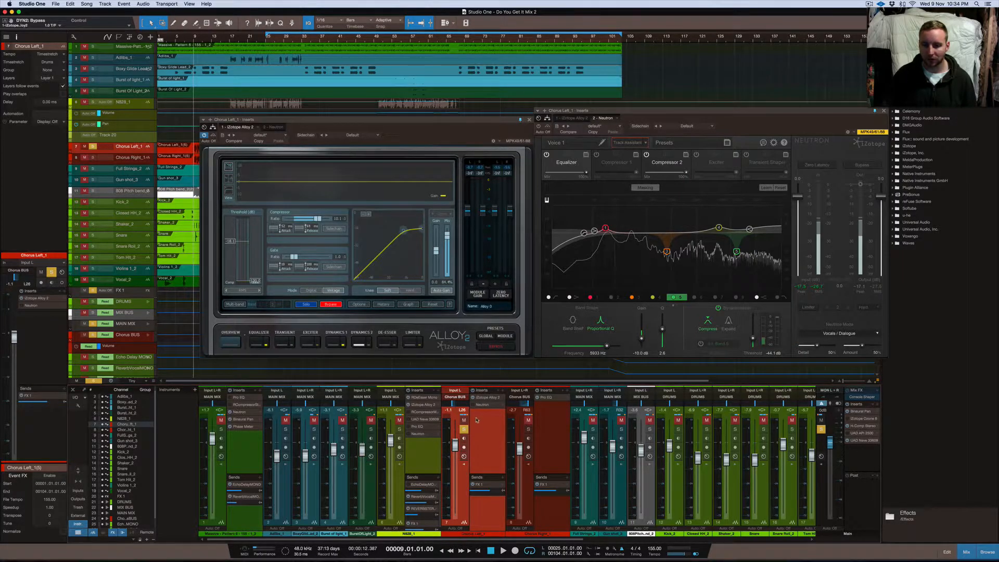
Audition Chorus Left_1 from bar 9 with Alloy 2's equalizer displayed, toggling the insert during playback, and restart playback
key("space")
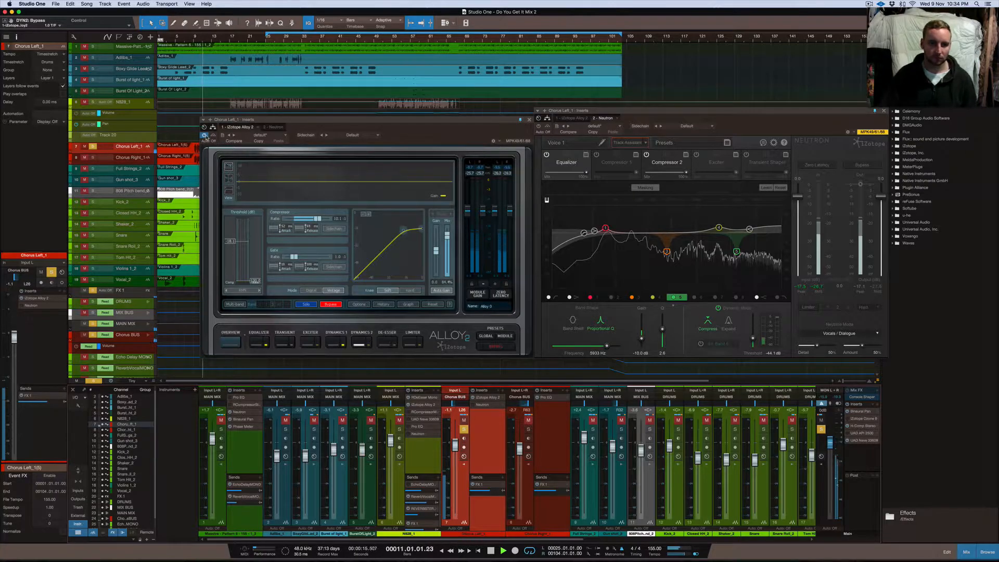
left_click(258, 342)
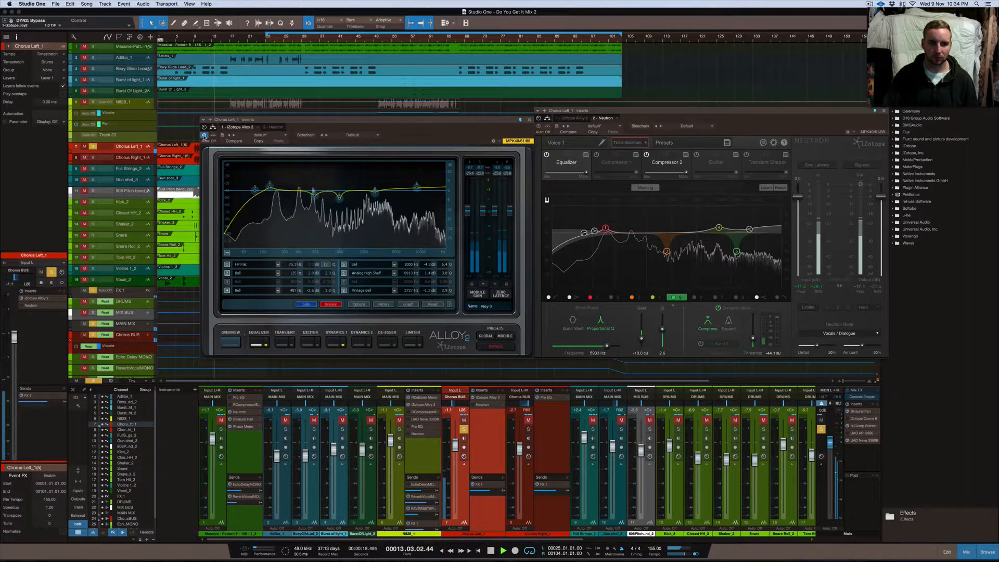
left_click(204, 136)
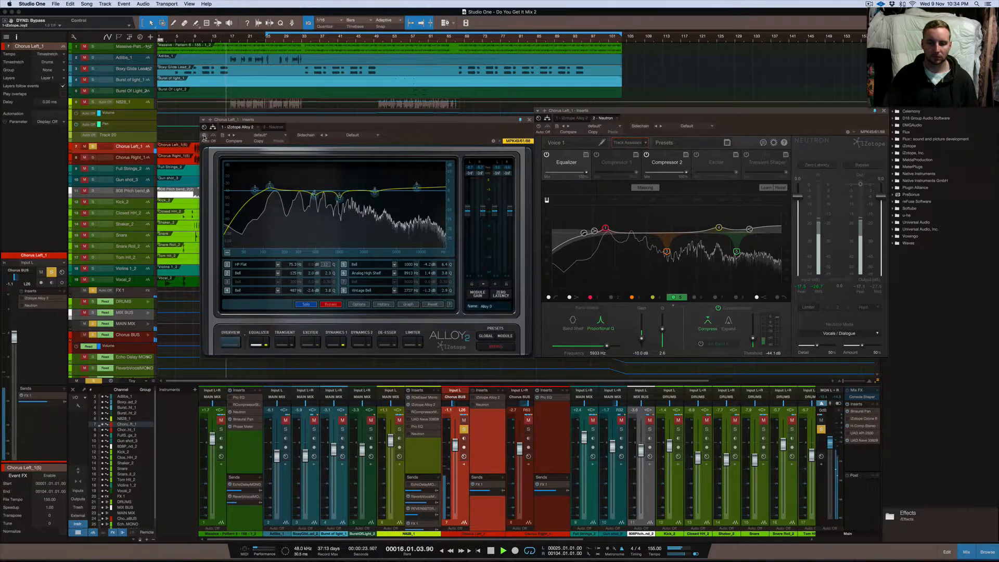
key("space")
key("space")
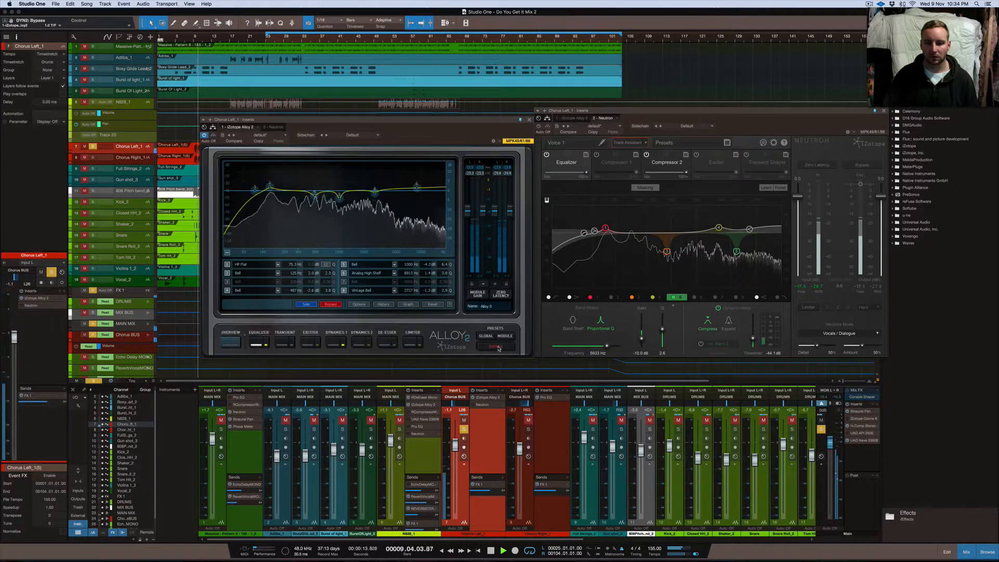
Compare Chorus Left_1 with and without Alloy 2 by toggling its global bypass during playback, then stop playback
left_click(495, 347)
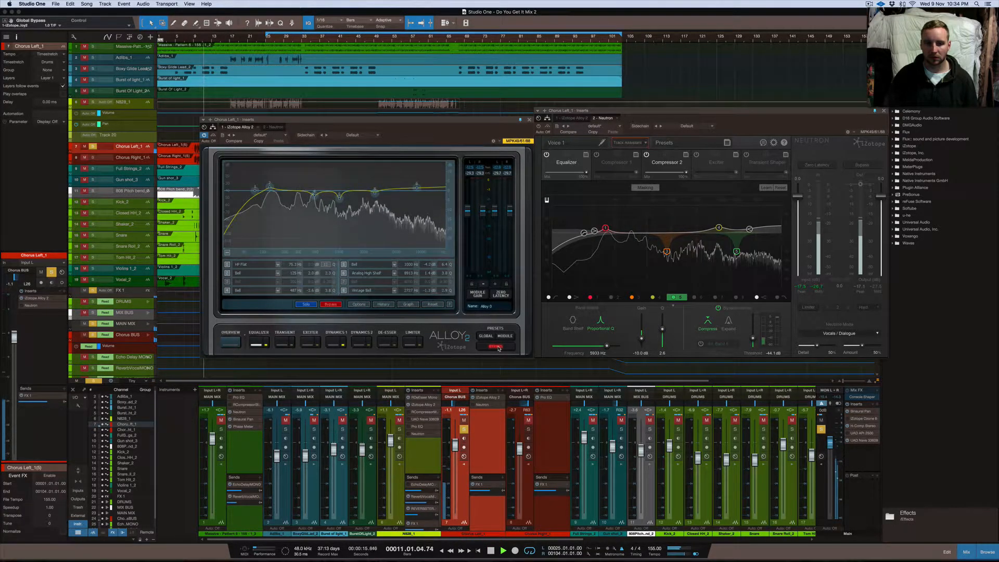
left_click(497, 346)
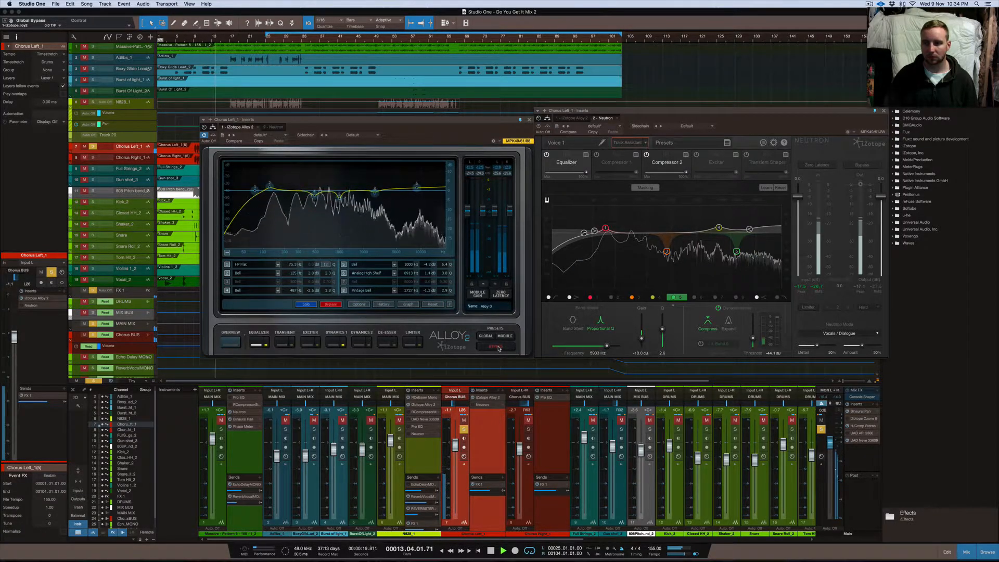
left_click(497, 347)
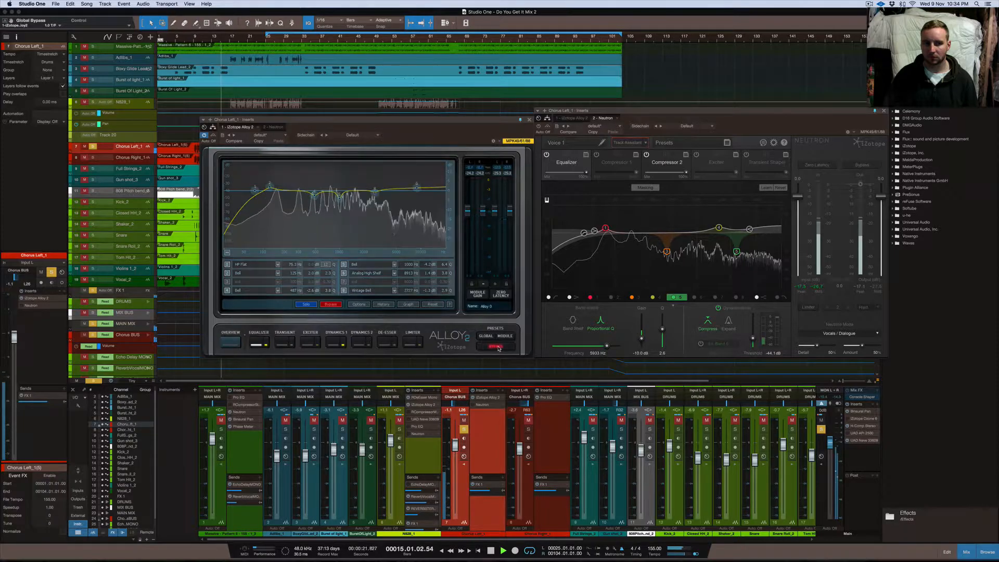
left_click(497, 347)
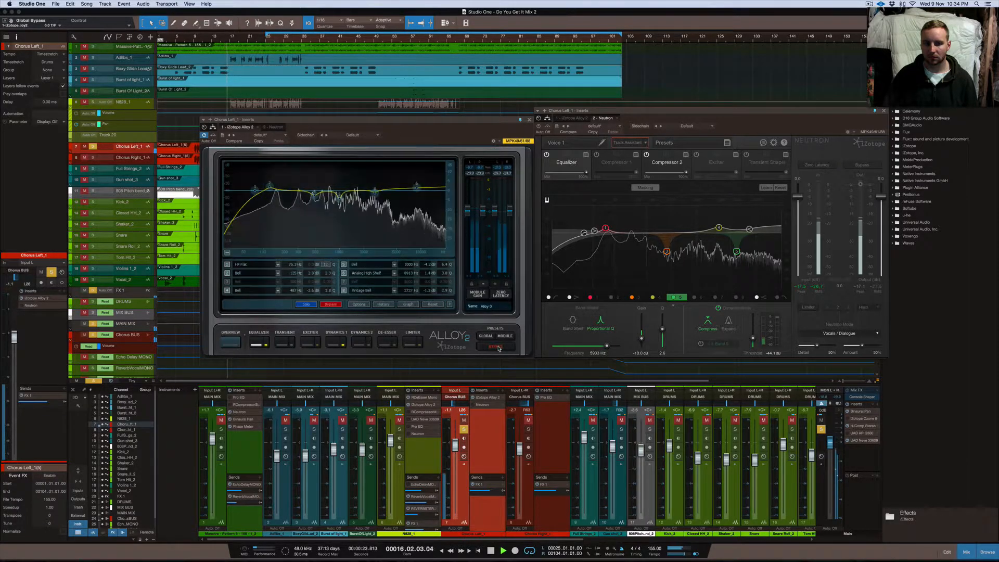
key("space")
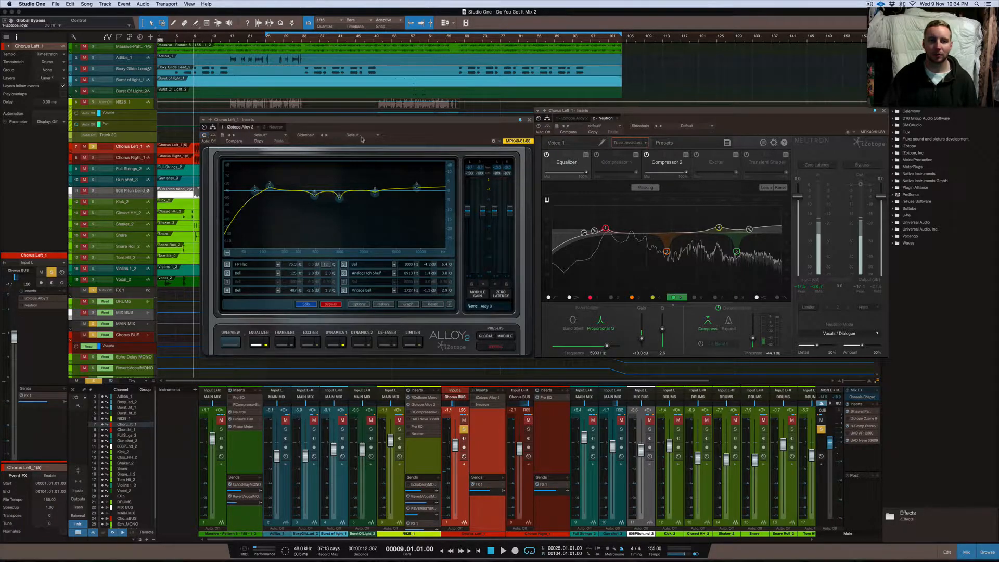
Activate the Neutron insert on Chorus Left_1, audition the track from bar 9, and restart playback
left_click(539, 127)
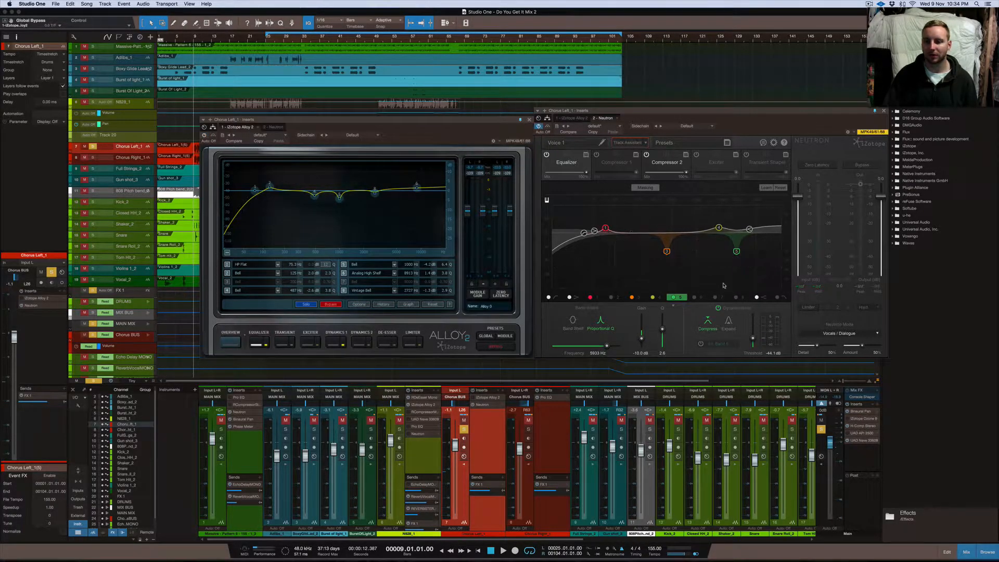
key("space")
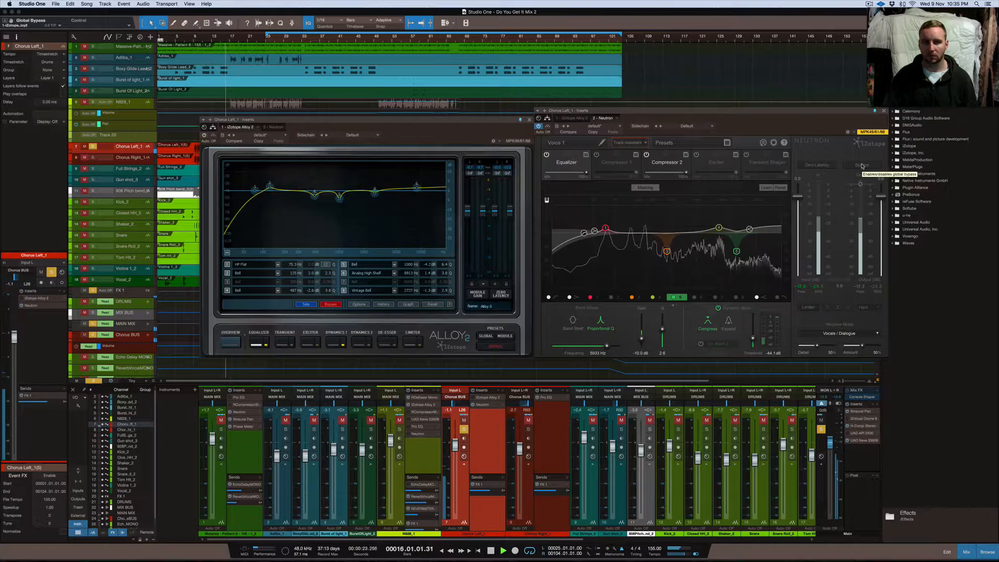
key("space")
key("space")
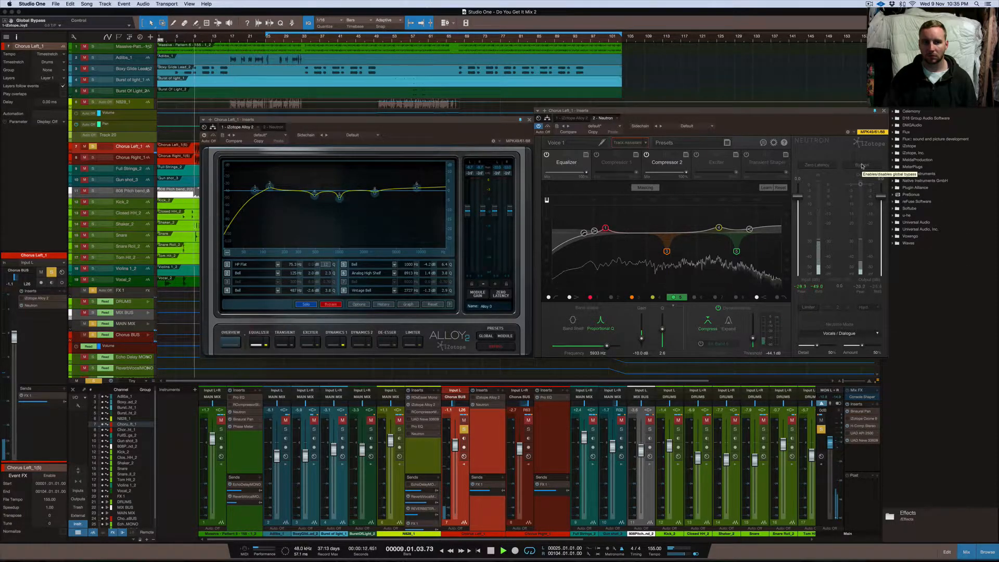
Compare Chorus Left_1 with and without Neutron by toggling its global bypass during playback
left_click(862, 165)
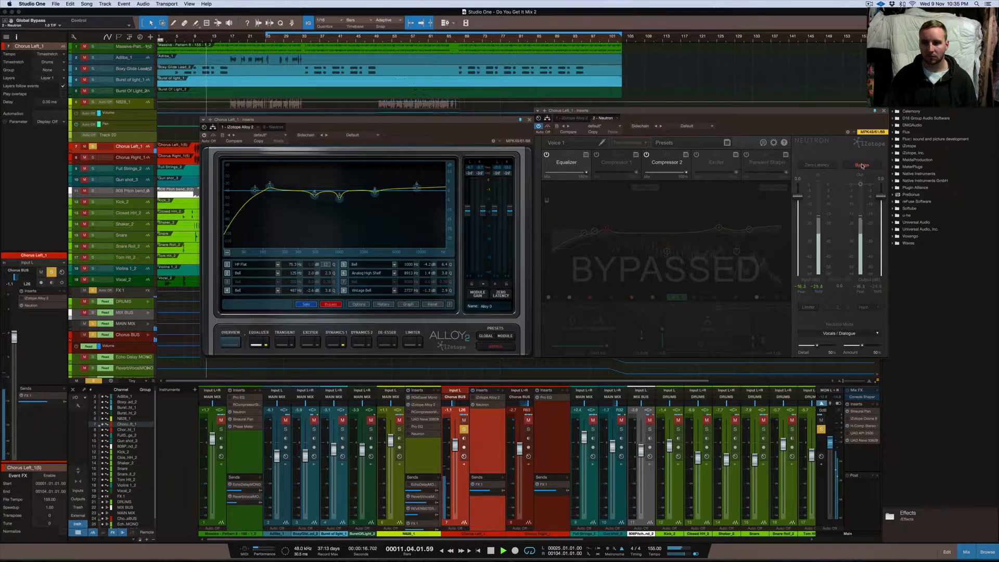
left_click(862, 166)
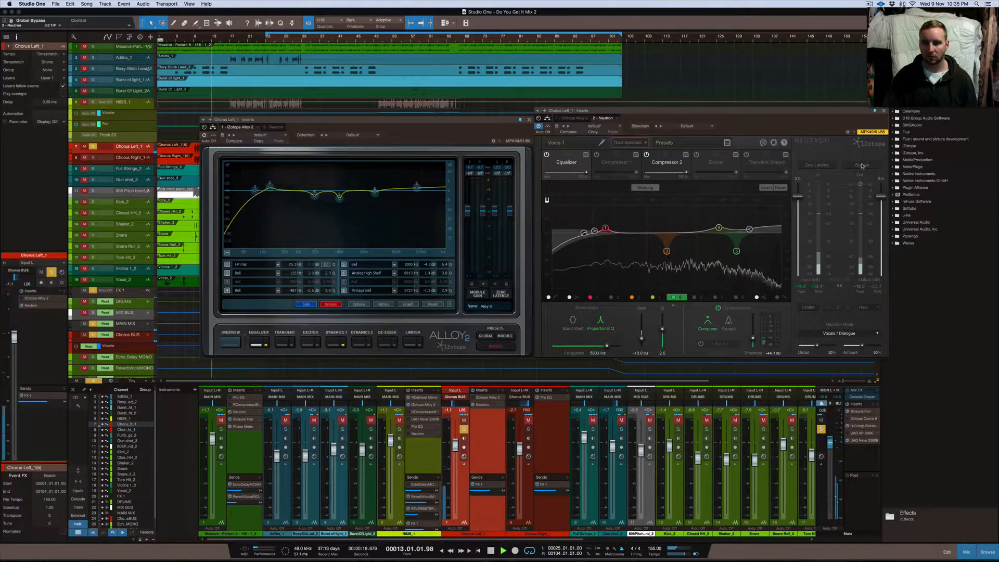
left_click(862, 165)
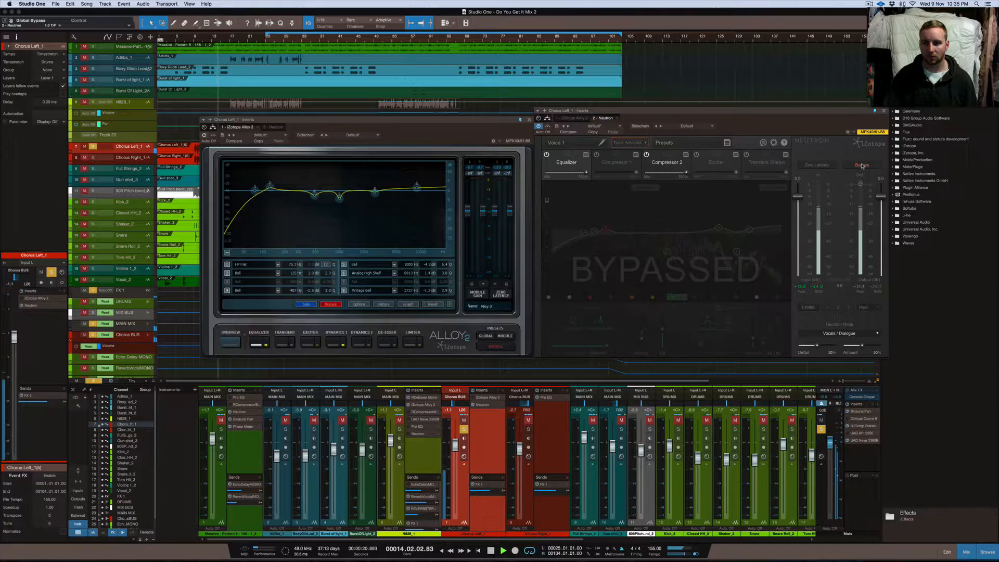
left_click(862, 165)
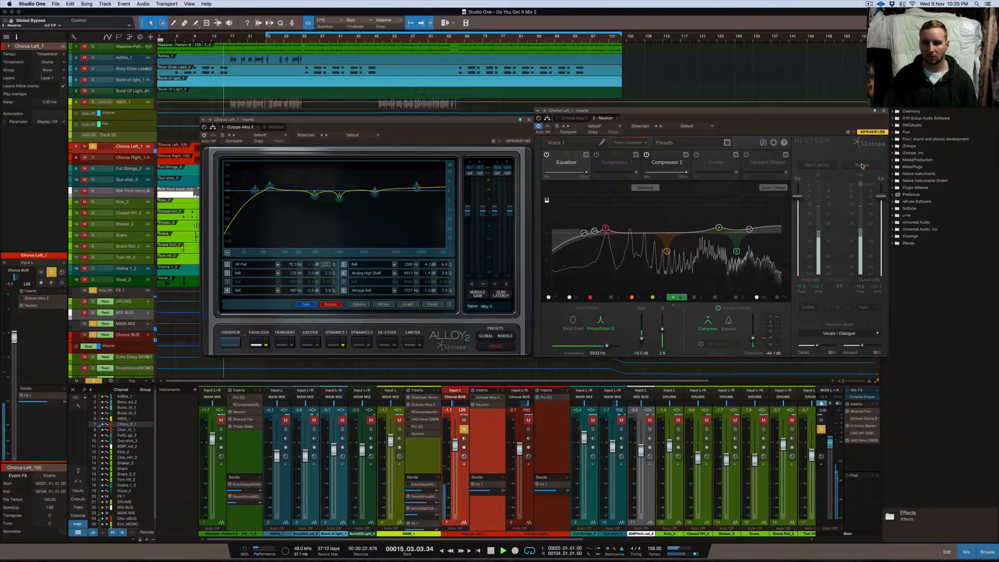
Stop playback and bring the Alloy 2 and Neutron equalizers forward in turn to compare their EQ curves
key("space")
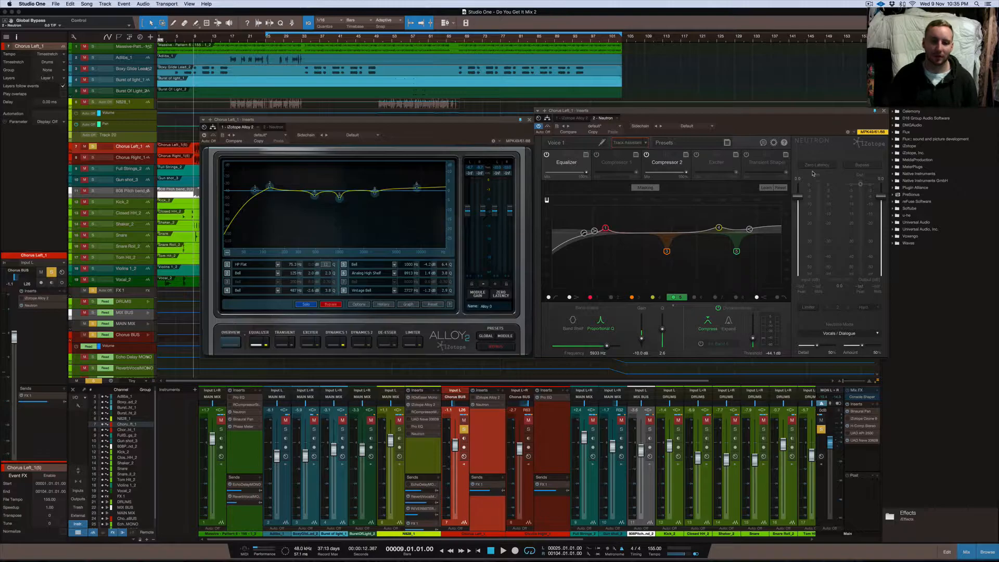
left_click(354, 121)
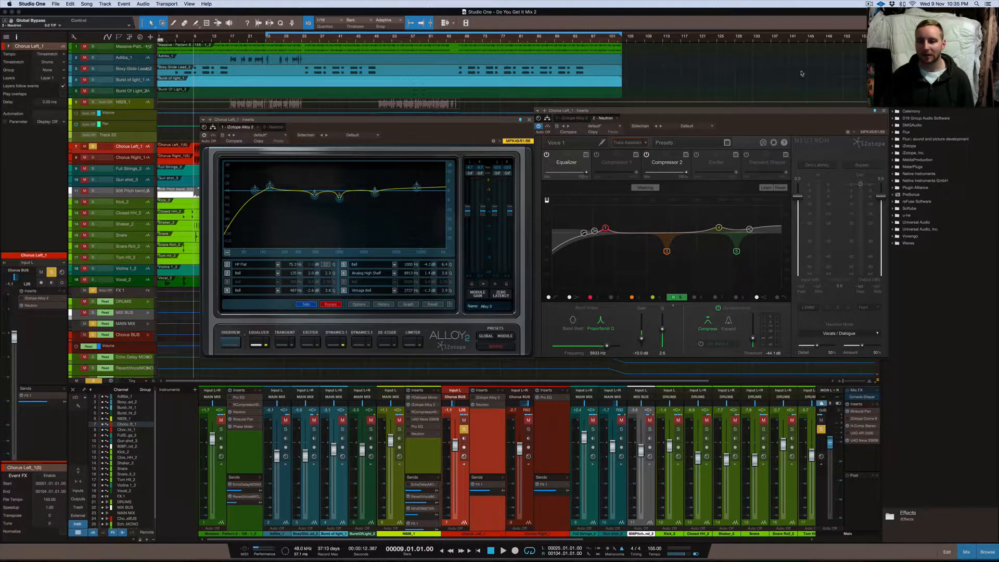
left_click(739, 111)
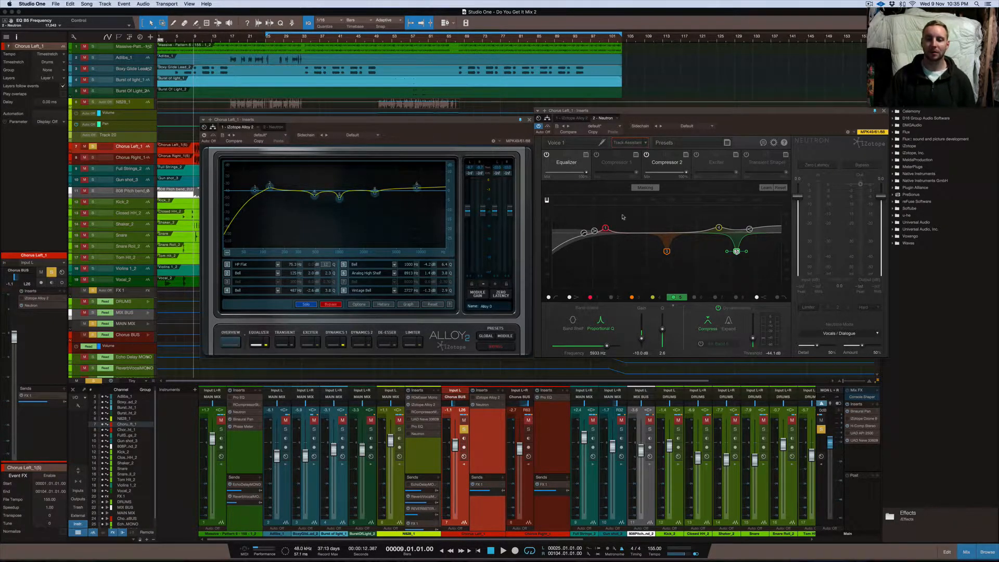
left_click(381, 124)
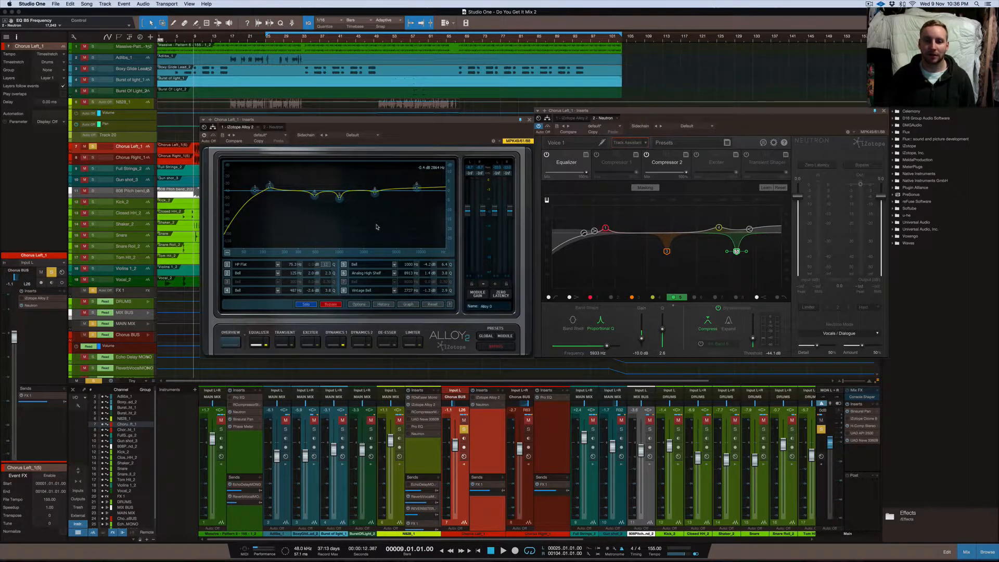
Boost Alloy 2's equalizer bell near 1 kHz to 15 dB and adjust its Q to a wide peak
left_click_drag(377, 227, 339, 163)
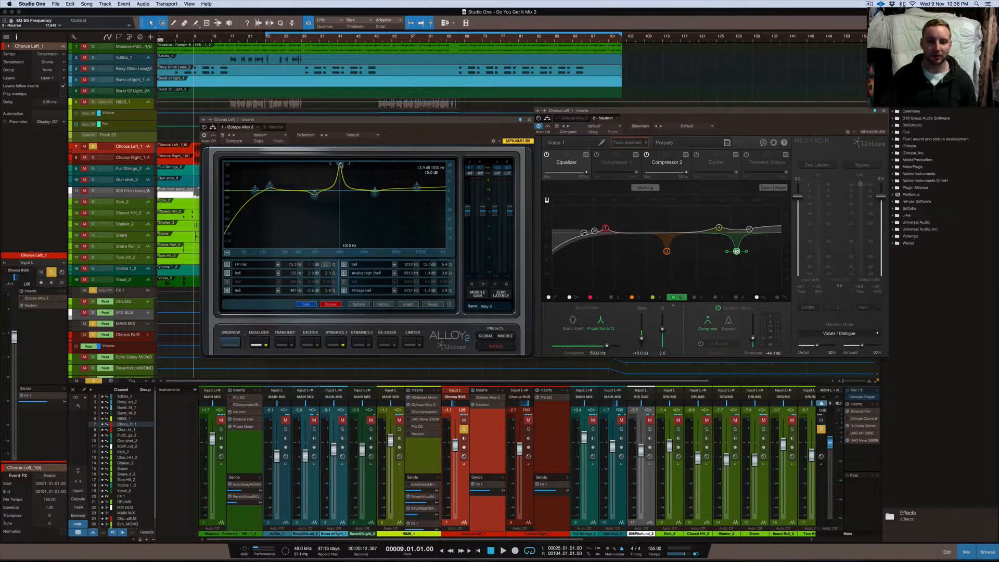
left_click_drag(339, 163, 346, 161)
scroll(349, 165, "down", 5)
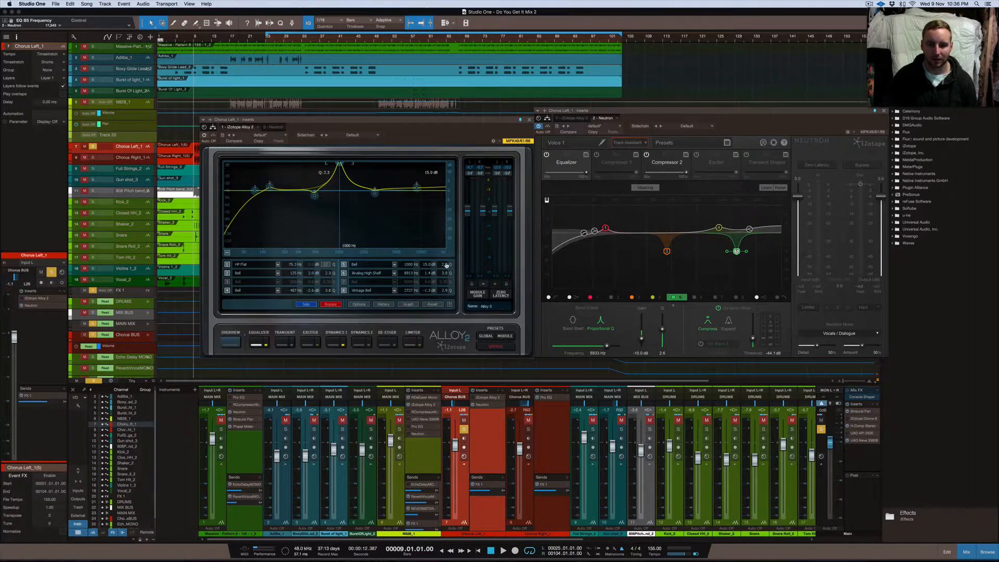
scroll(352, 164, "up", 1)
scroll(352, 164, "up", 1)
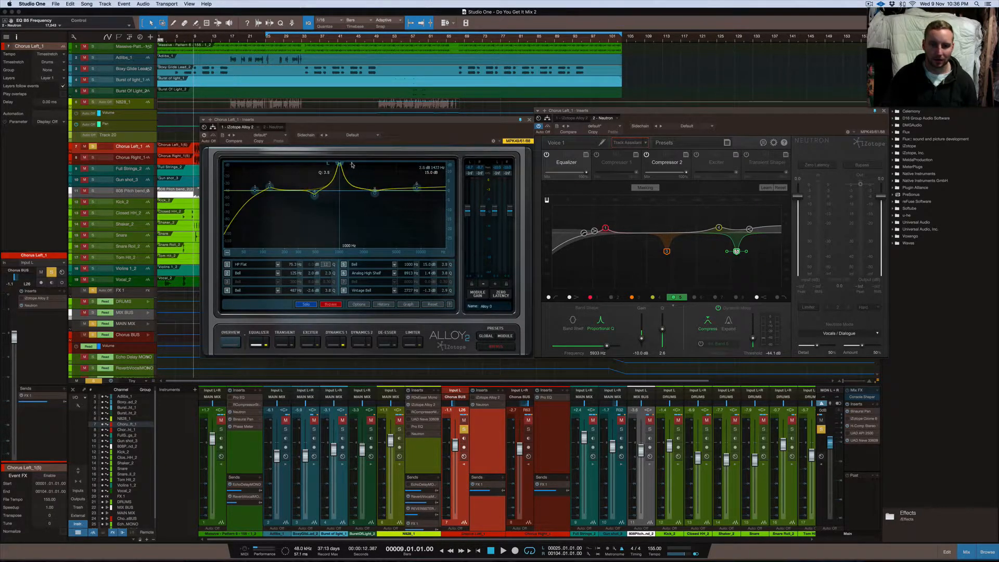
Narrow Alloy 2's boosted bell to a Q of 9.2 and lower it to -5.3 dB at 897 Hz
scroll(352, 165, "up", 2)
left_click_drag(338, 164, 343, 203)
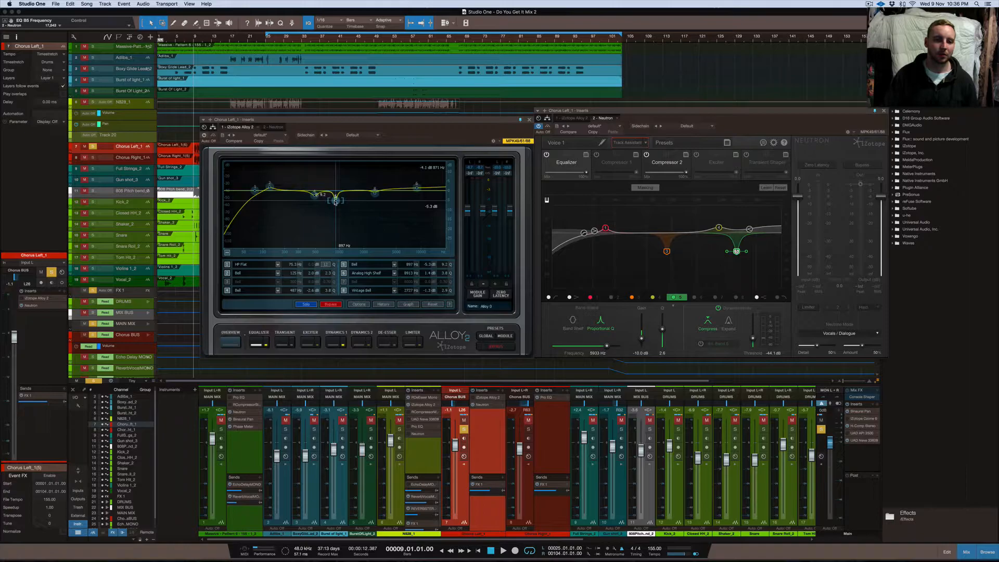
left_click_drag(336, 220, 307, 180)
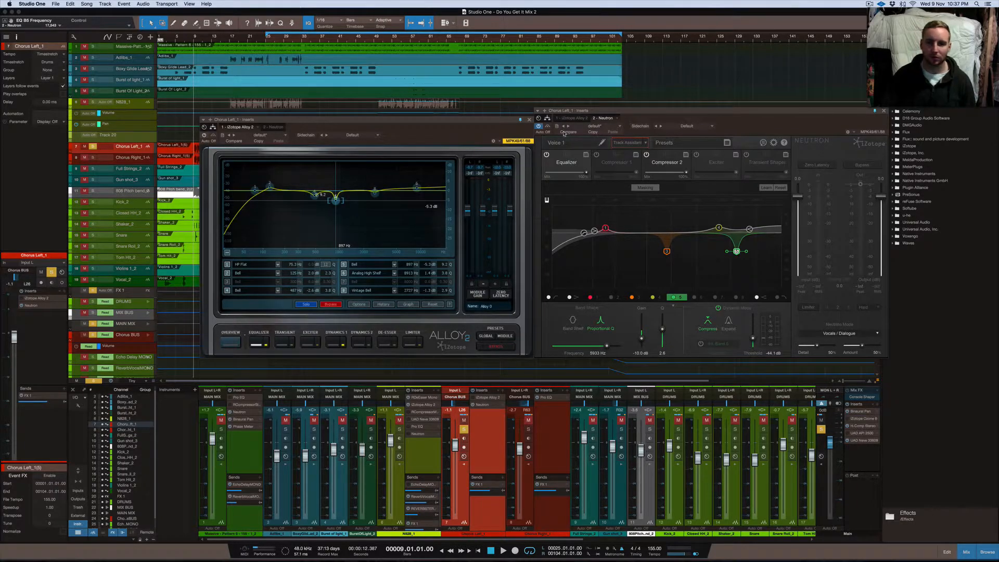
Play the track while boosting Neutron's 880 Hz dynamic EQ band to 15 dB, return it to a cut of about 10 dB, and stop
left_click(667, 251)
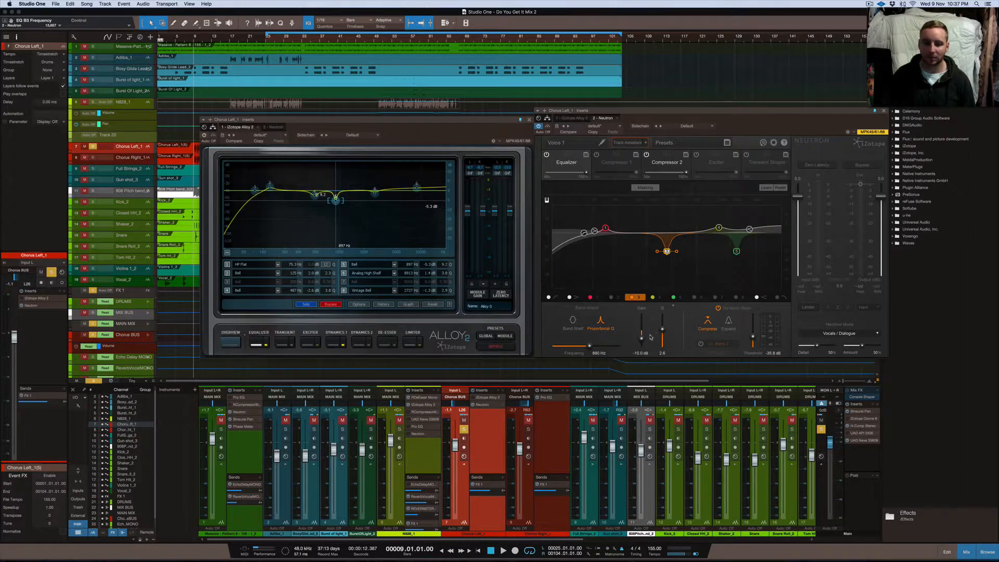
key("space")
left_click_drag(643, 339, 642, 272)
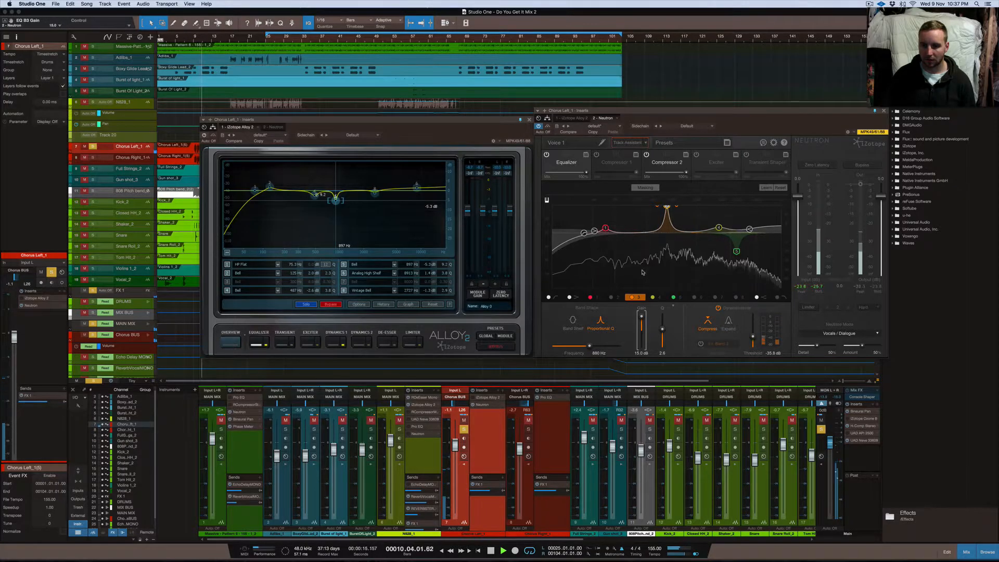
left_click_drag(642, 318, 641, 340)
key("space")
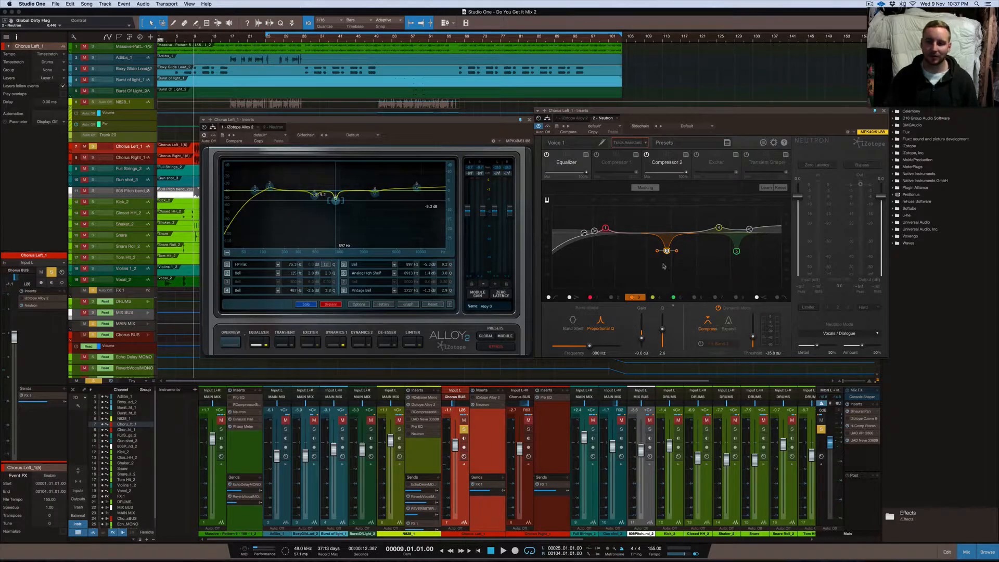
Review Neutron's upper EQ bell and high shelf, and set the 5933 Hz dynamic band's gain to -10.3 dB
mouse_move(668, 252)
left_click(719, 228)
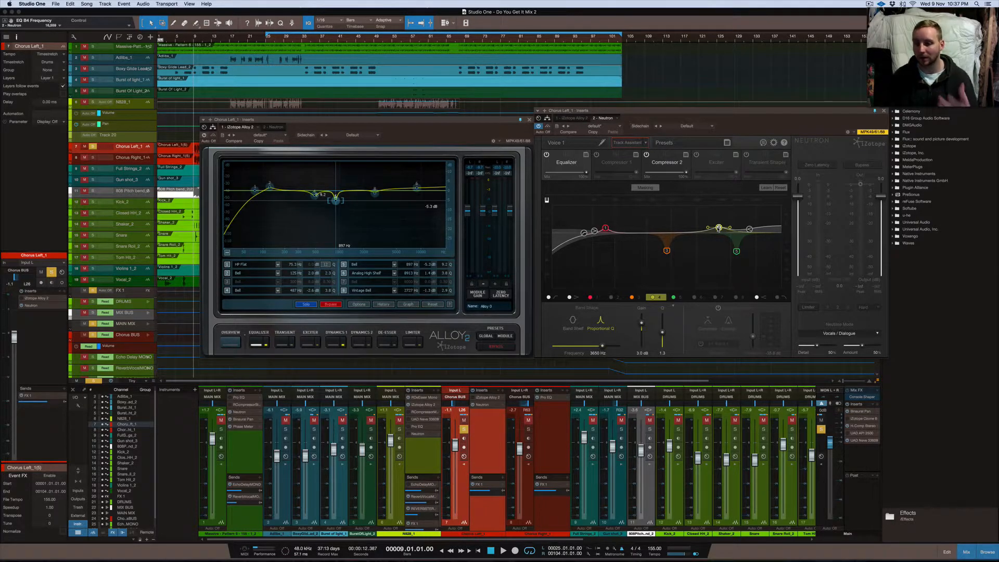
left_click(749, 230)
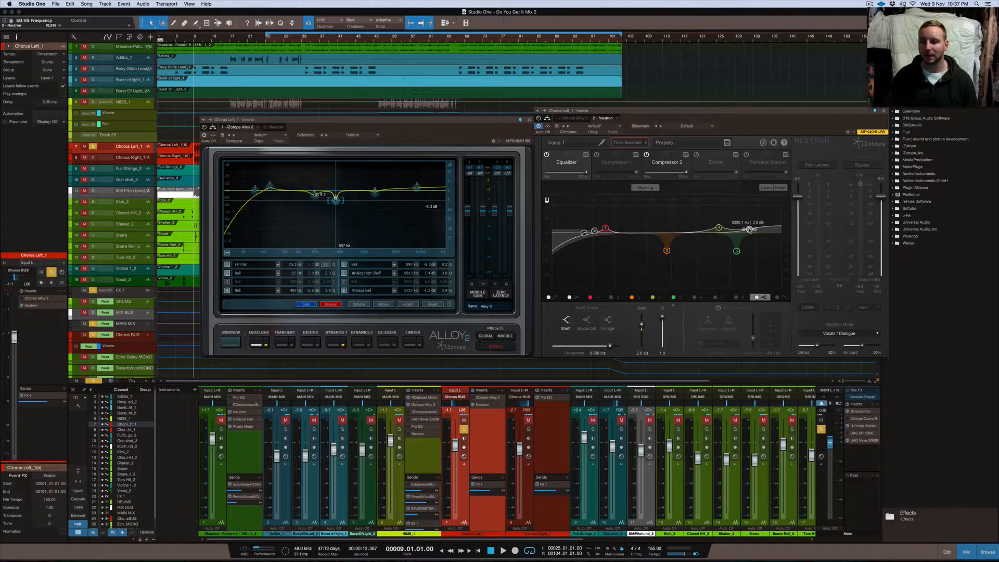
left_click(736, 252)
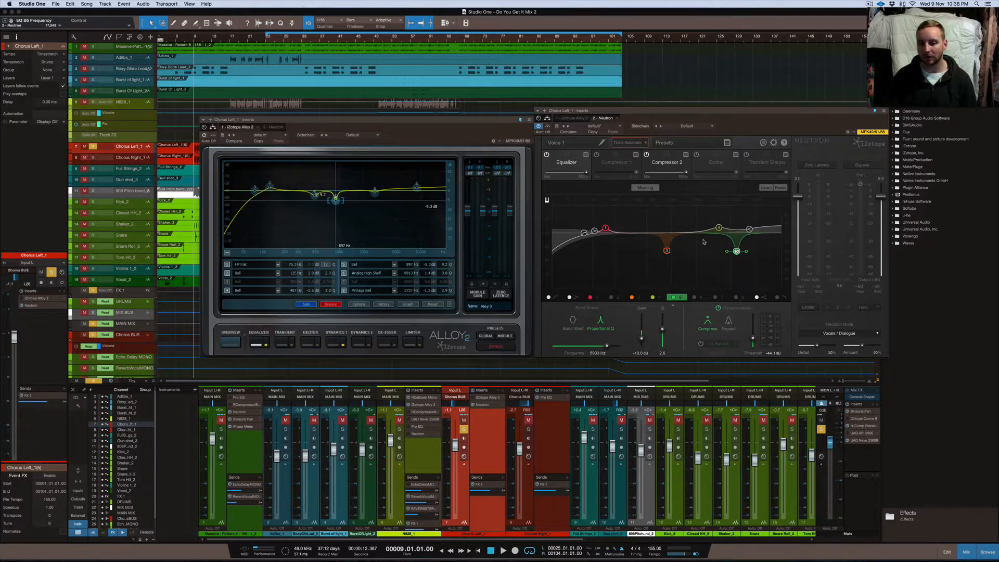
mouse_move(737, 252)
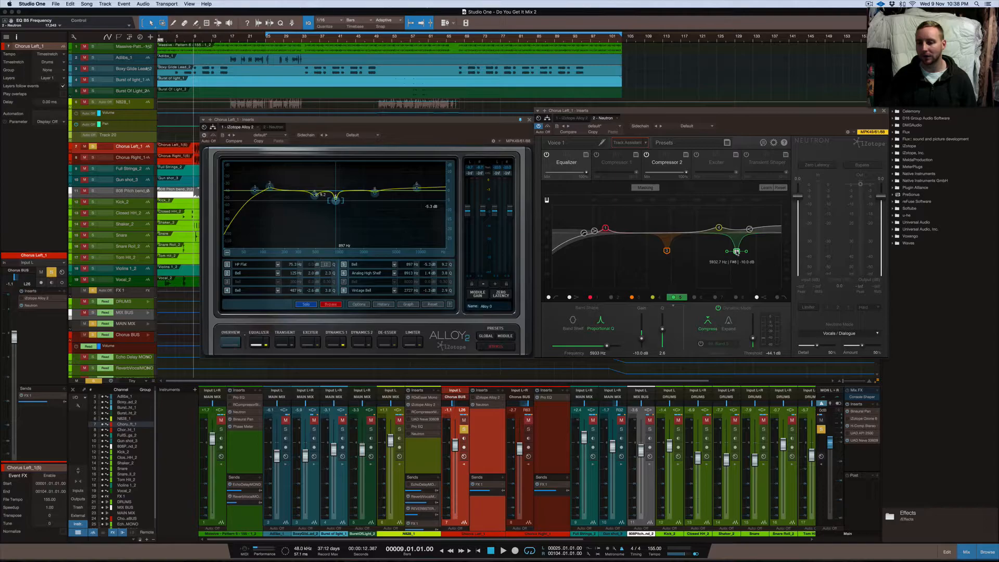
left_click_drag(642, 337, 643, 337)
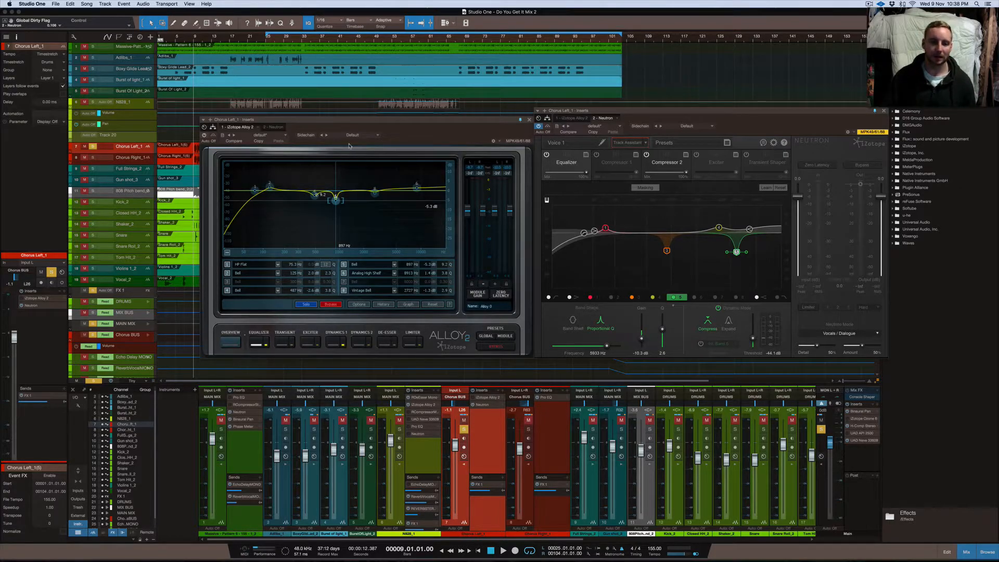
Reset Alloy 2's midrange bell and reshape it to -5.3 dB at 981 Hz with a Q of 4.4, checking the high shelf too
double_click(336, 202)
left_click_drag(360, 190, 339, 202)
scroll(357, 163, "up", 10)
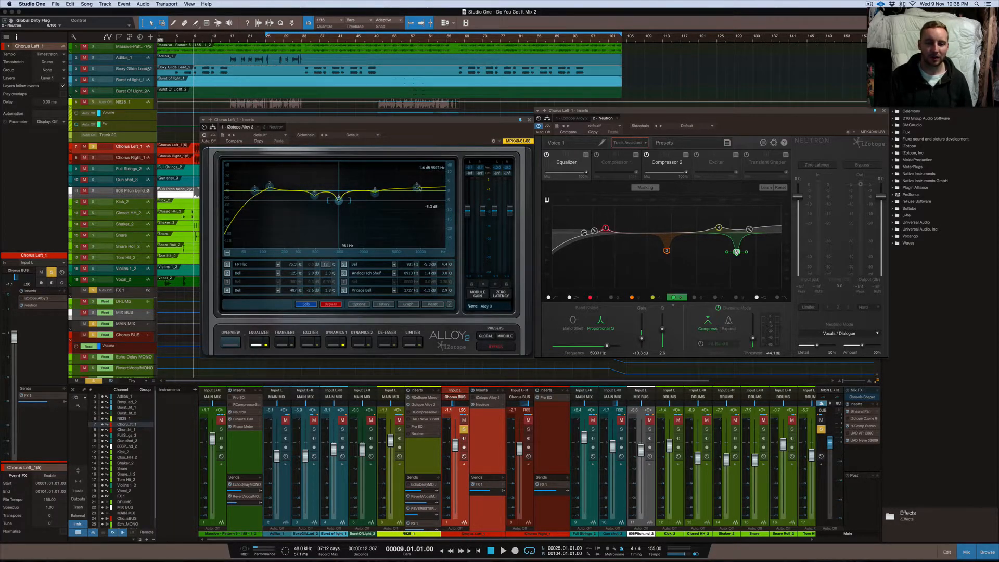
left_click(418, 187)
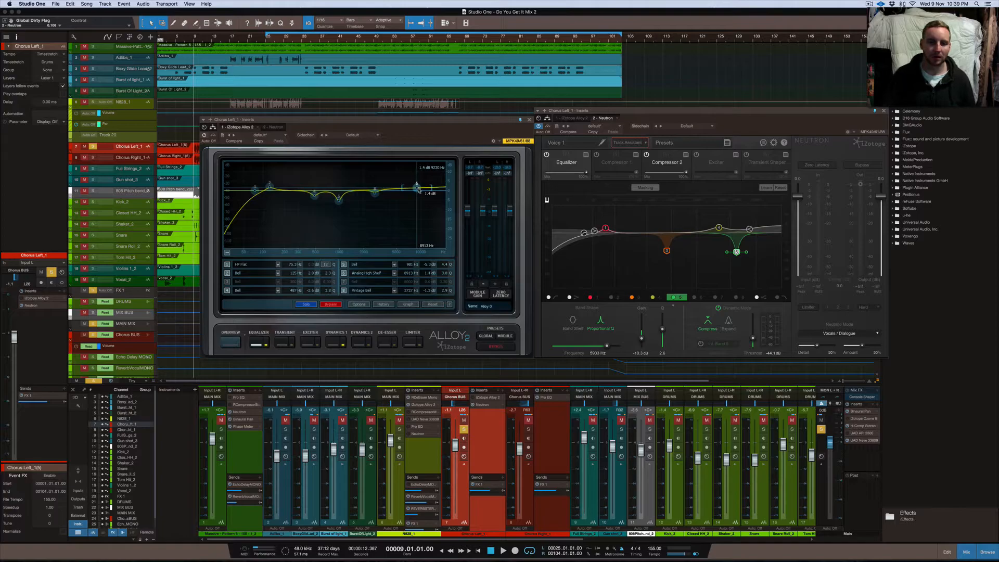
left_click(339, 202)
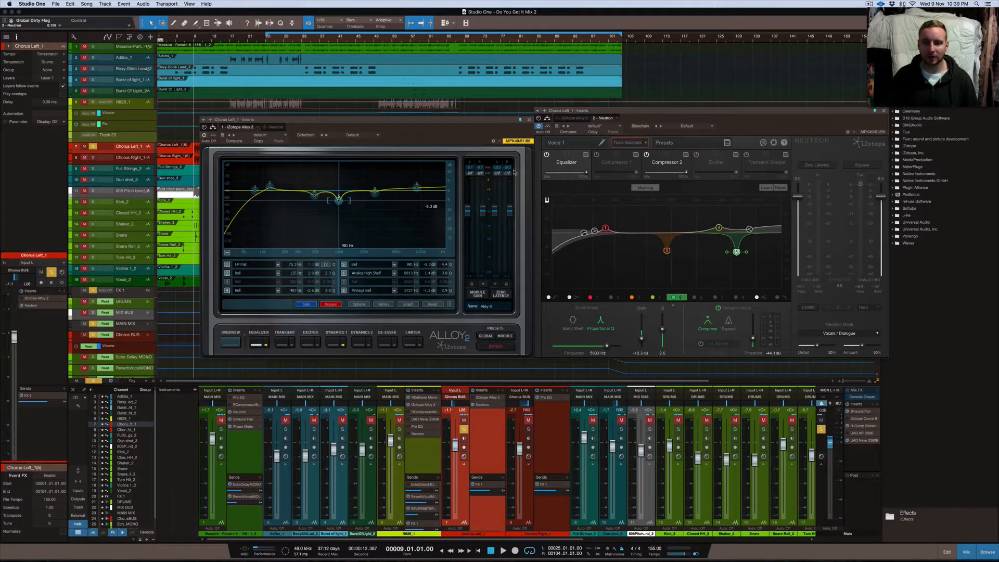
Show Alloy 2's Dynamics 1 module and briefly view the UAD Neve 33609 compressor on the Main channel
left_click(336, 341)
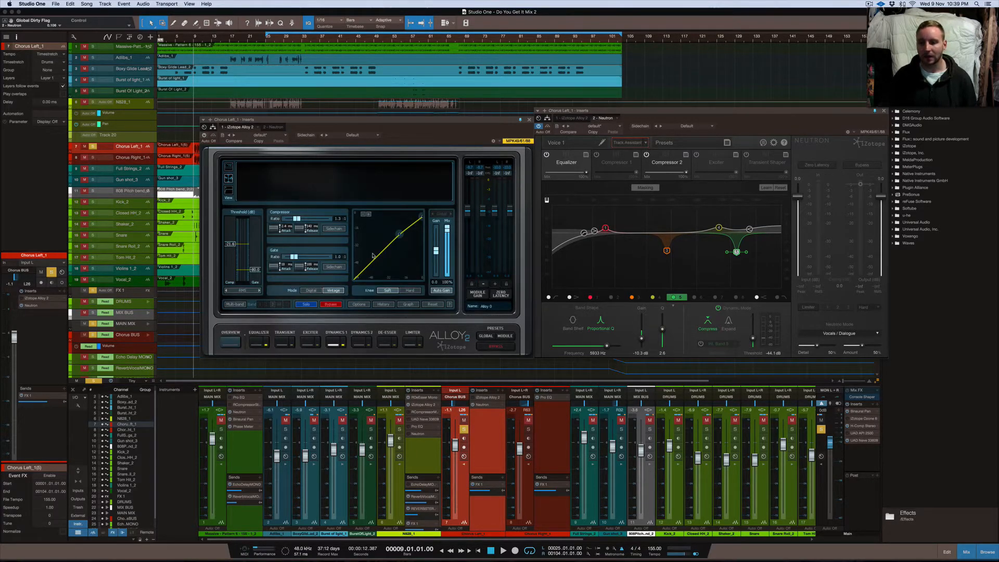
left_click(862, 441)
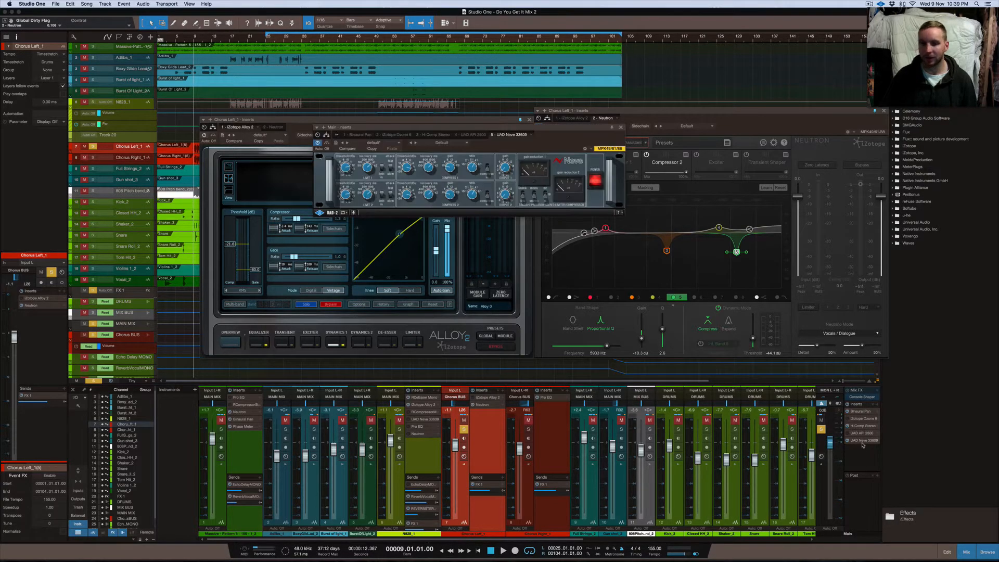
left_click(620, 128)
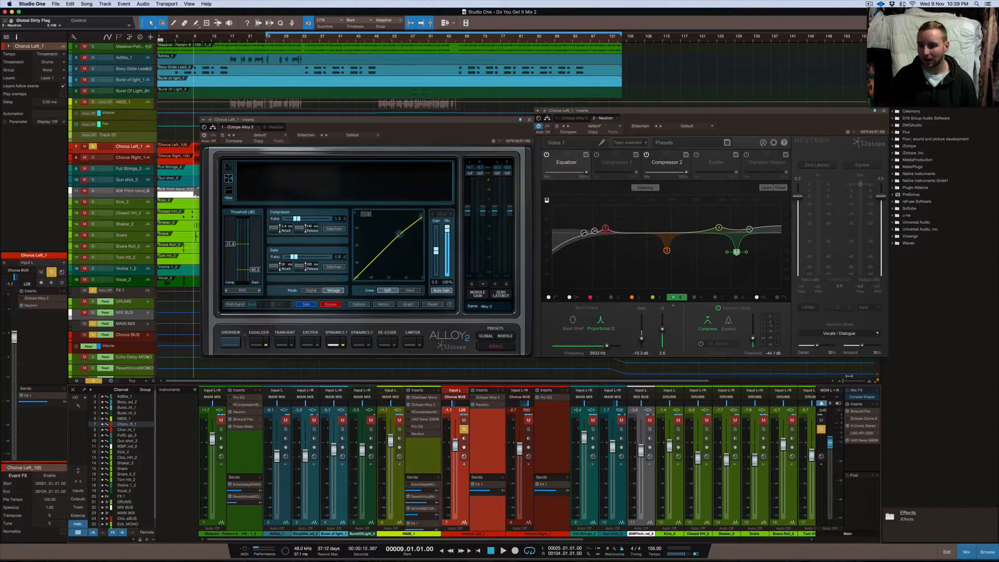
Insert a UAD API 2500 bus compressor from the Universal Audio plug-ins on the Main channel
left_click(876, 404)
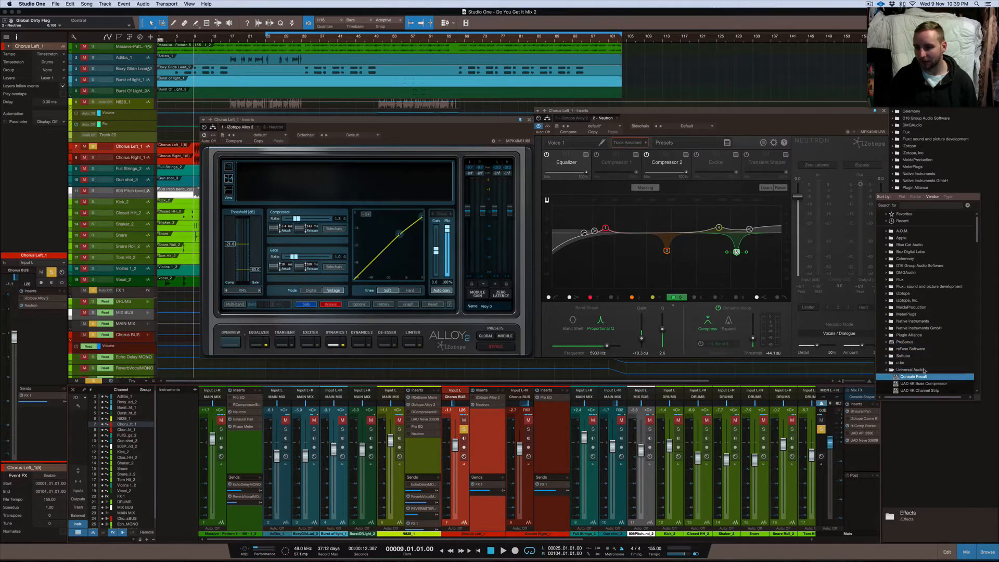
scroll(891, 363, "down", 6)
left_click(927, 328)
left_click(928, 330)
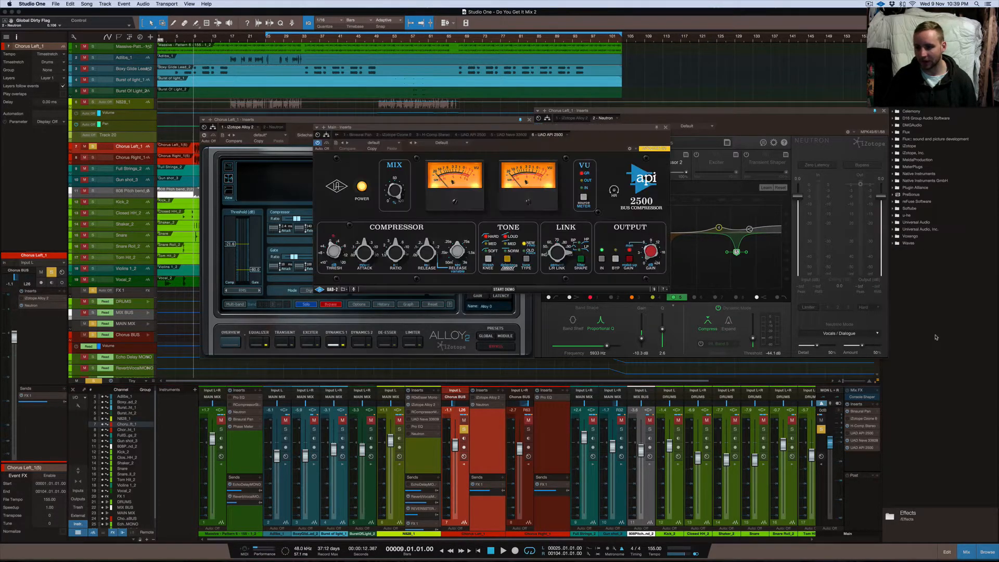
Reposition the API 2500 window to view its controls, close it, and remove the added compressor from the Main channel
left_click_drag(487, 127, 469, 185)
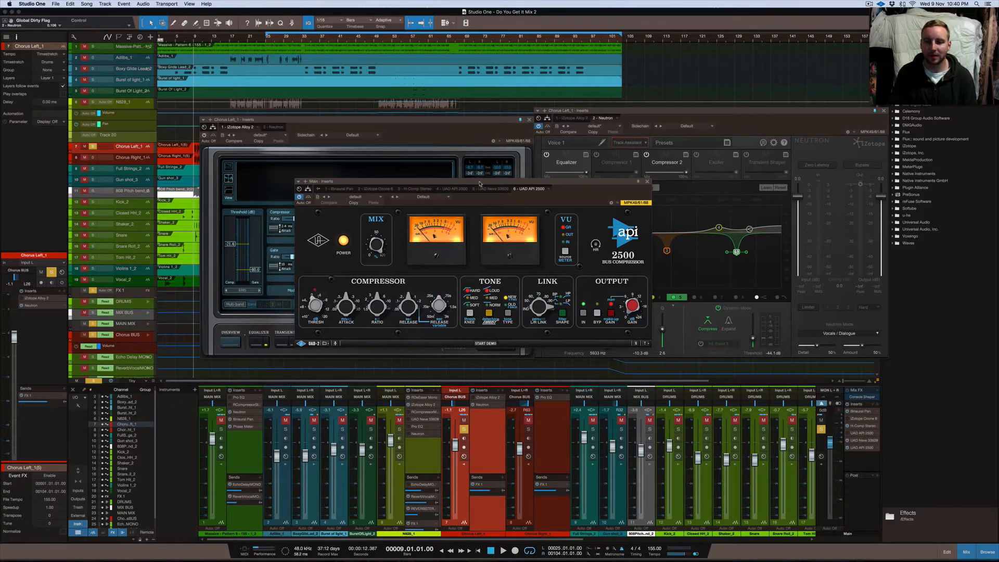
left_click_drag(460, 182, 453, 74)
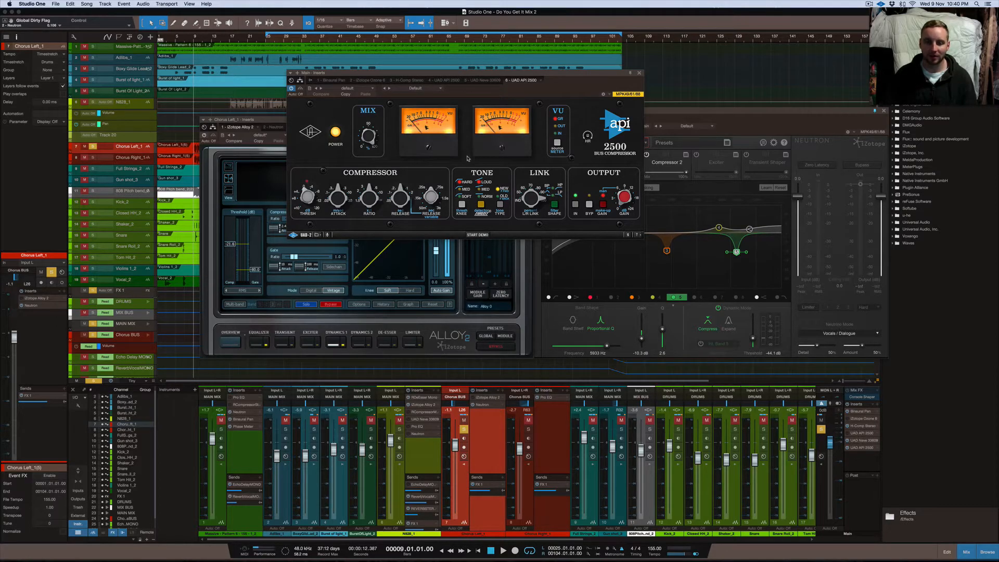
left_click_drag(550, 78, 566, 156)
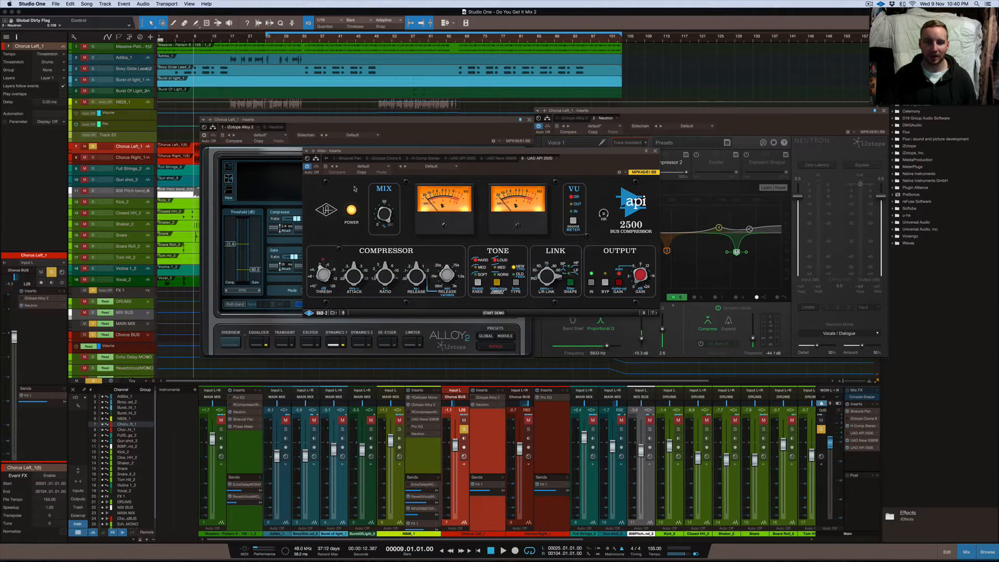
left_click(655, 151)
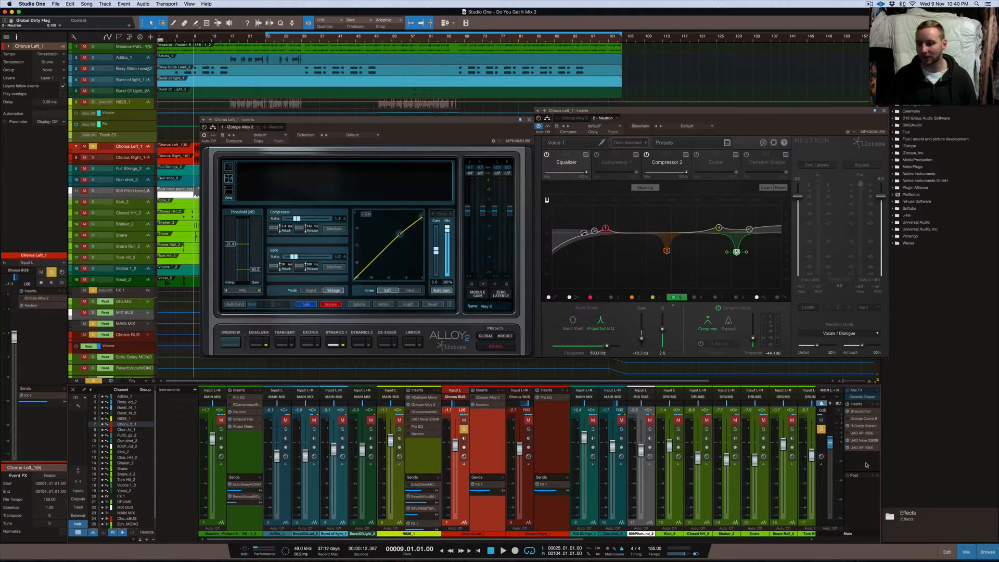
left_click(877, 447)
left_click(893, 531)
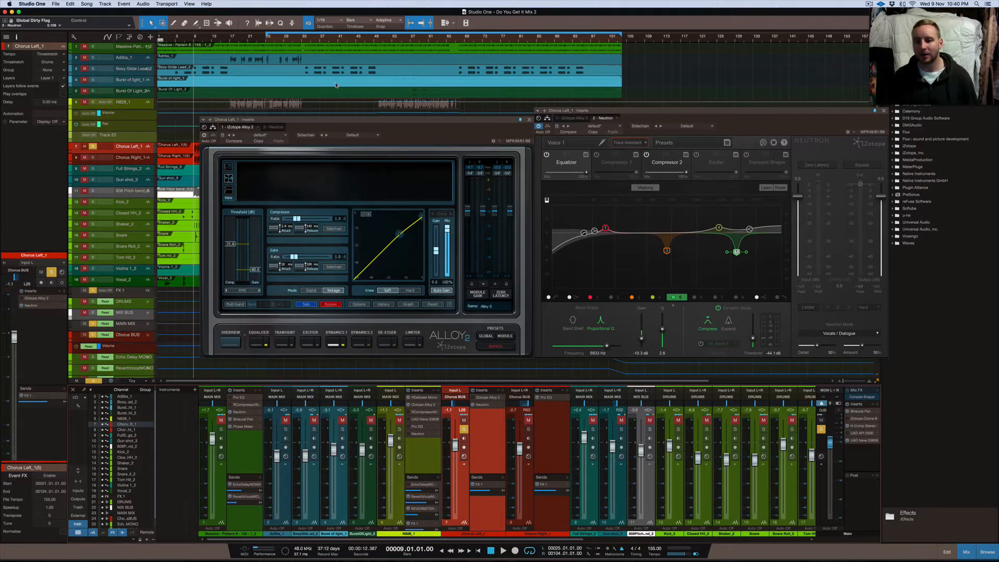
Compare the release and mix controls in Alloy 2's Dynamics 1 with those in Neutron's Compressor 2
left_click(334, 345)
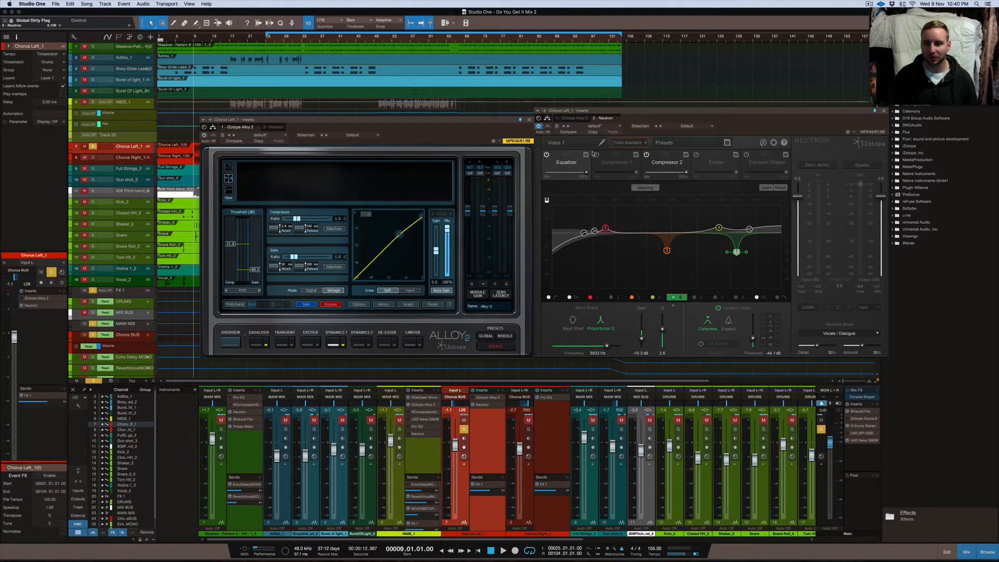
left_click(668, 166)
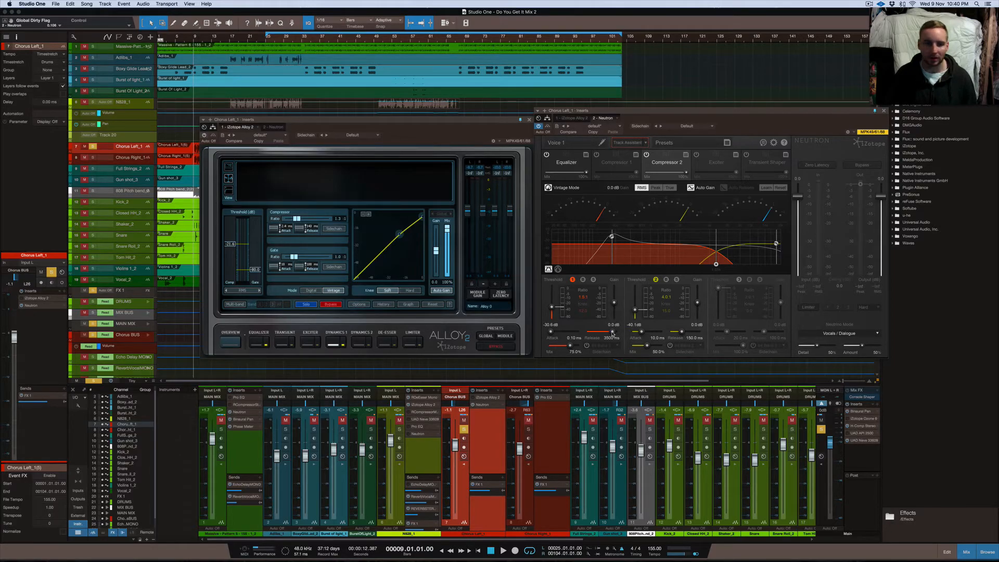
left_click(641, 334)
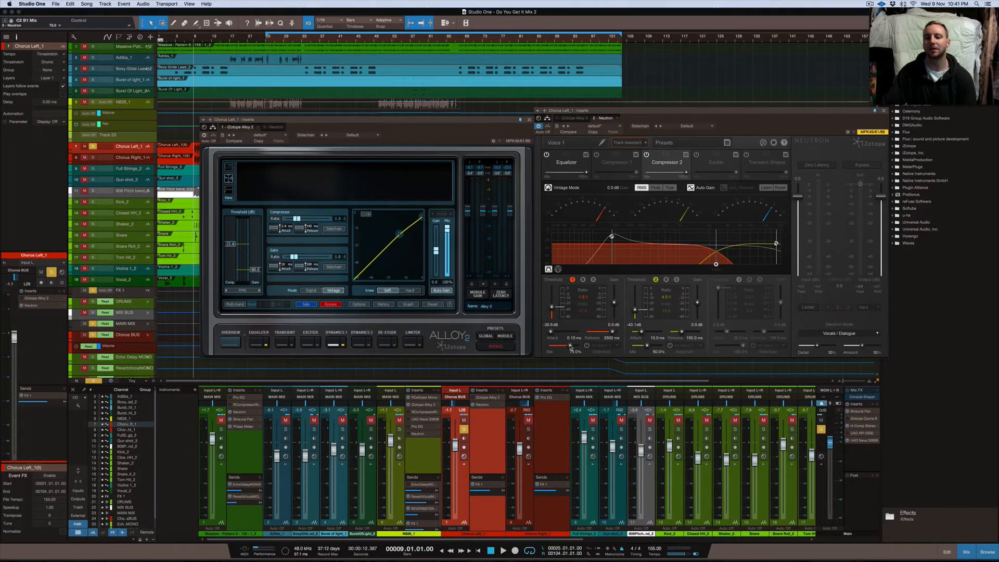
mouse_move(447, 227)
left_mouse_down()
mouse_move(446, 256)
mouse_move(444, 224)
left_mouse_up()
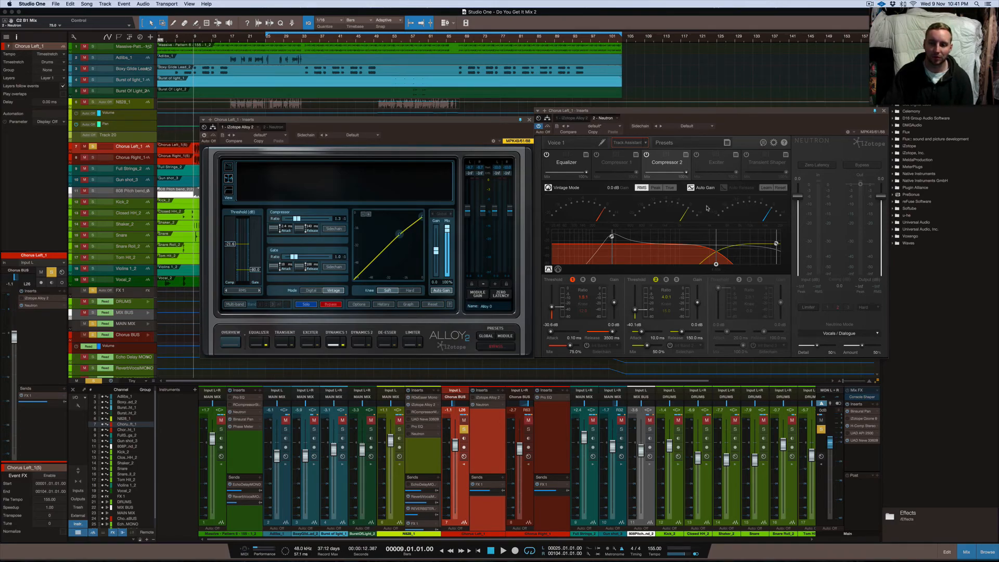
left_click(707, 113)
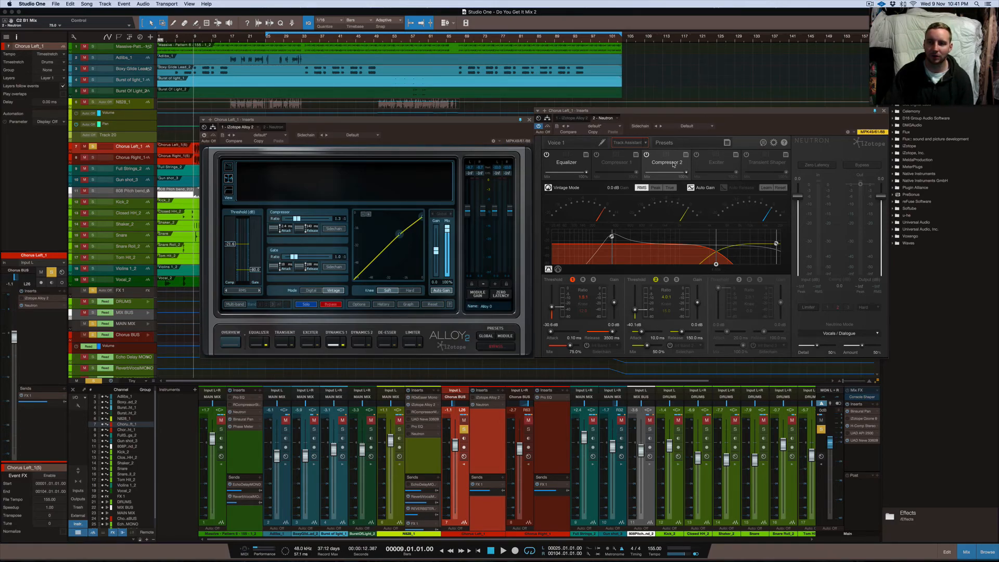